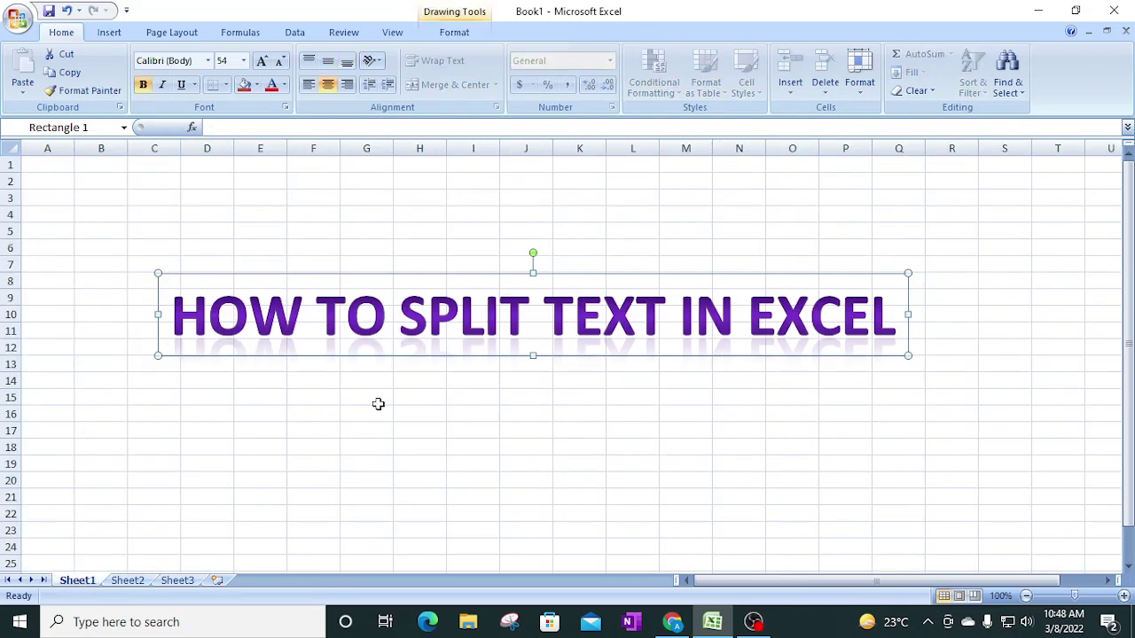
Step: On Sheet2, give the Text heading in C3 a yellow fill, then select the Hello cell below it
{"action": "left_click", "coordinate": [476, 443]}
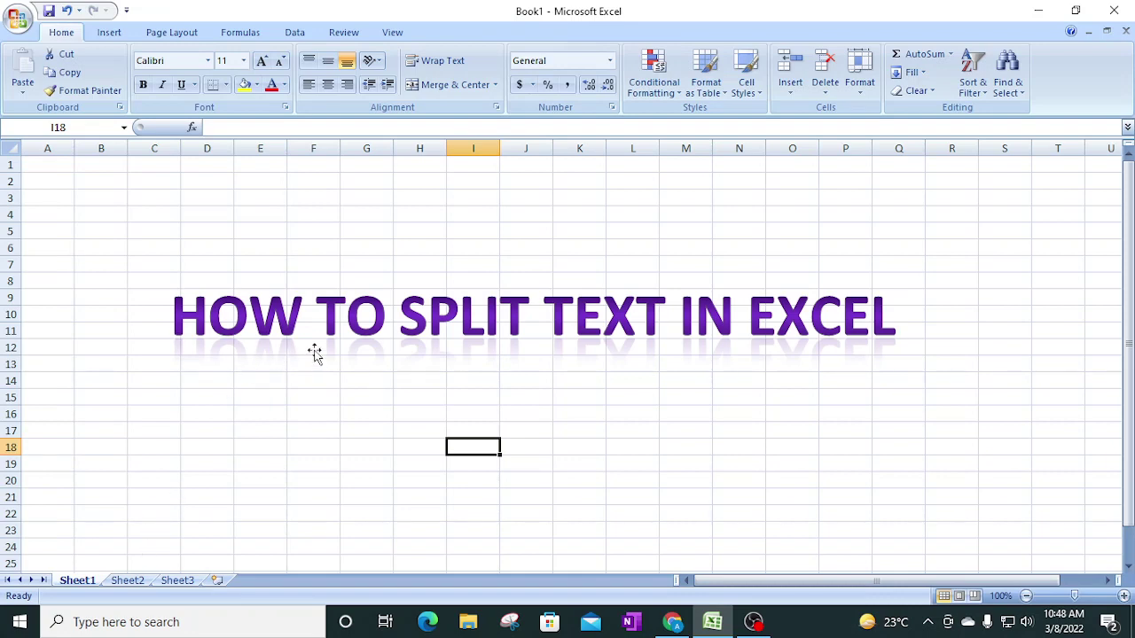
{"action": "left_click", "coordinate": [133, 581]}
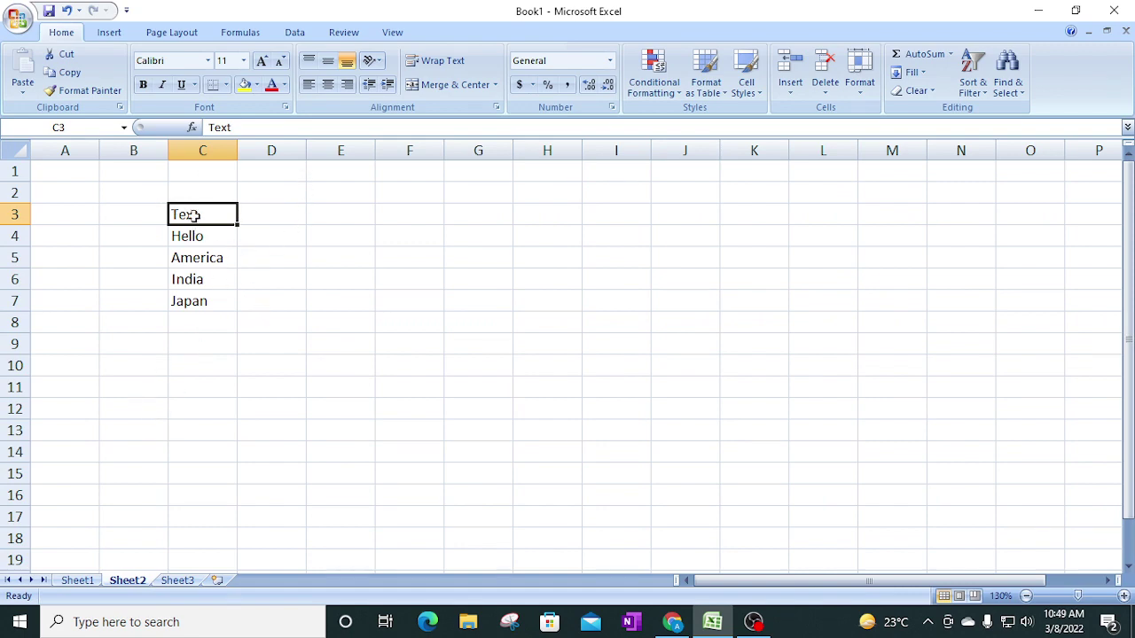
{"action": "left_click", "coordinate": [244, 85]}
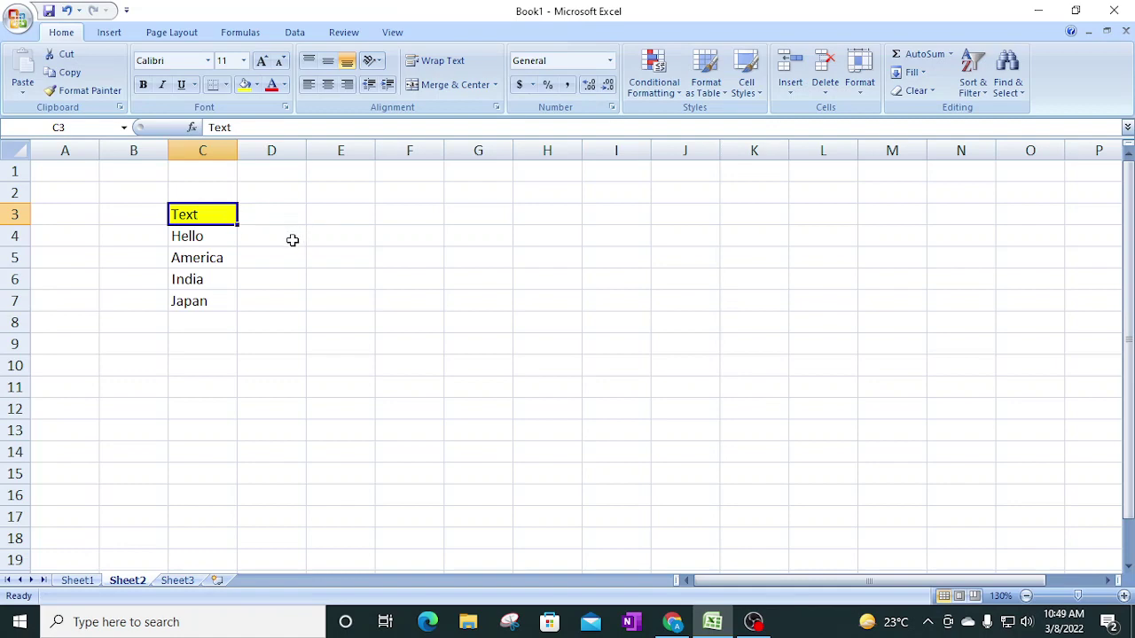
{"action": "left_click", "coordinate": [184, 237]}
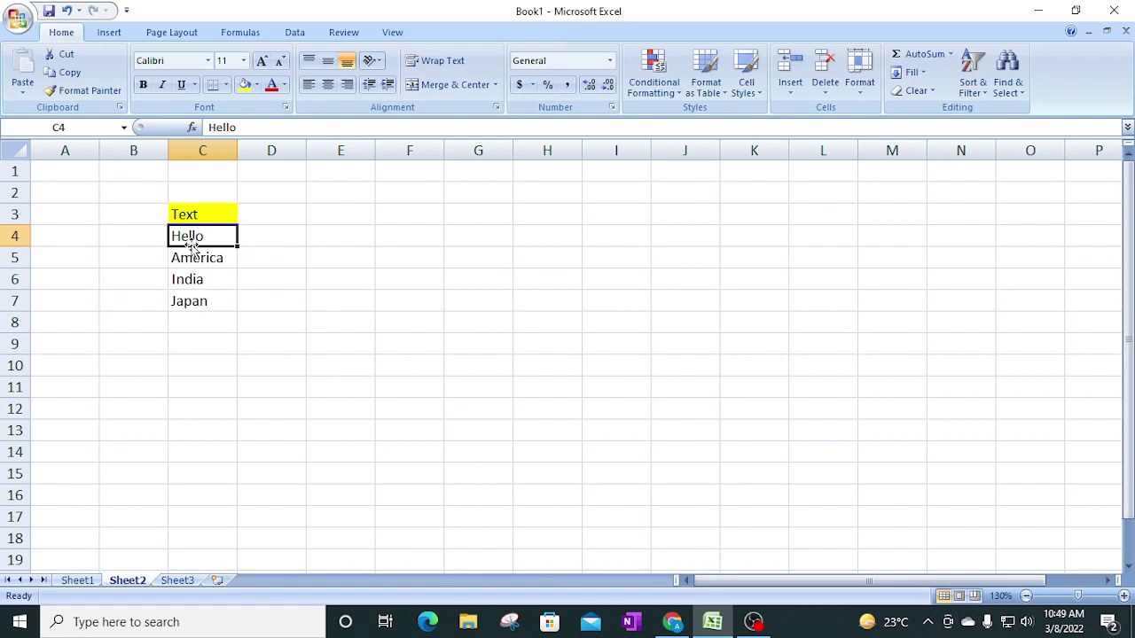
{"action": "left_click", "coordinate": [268, 238]}
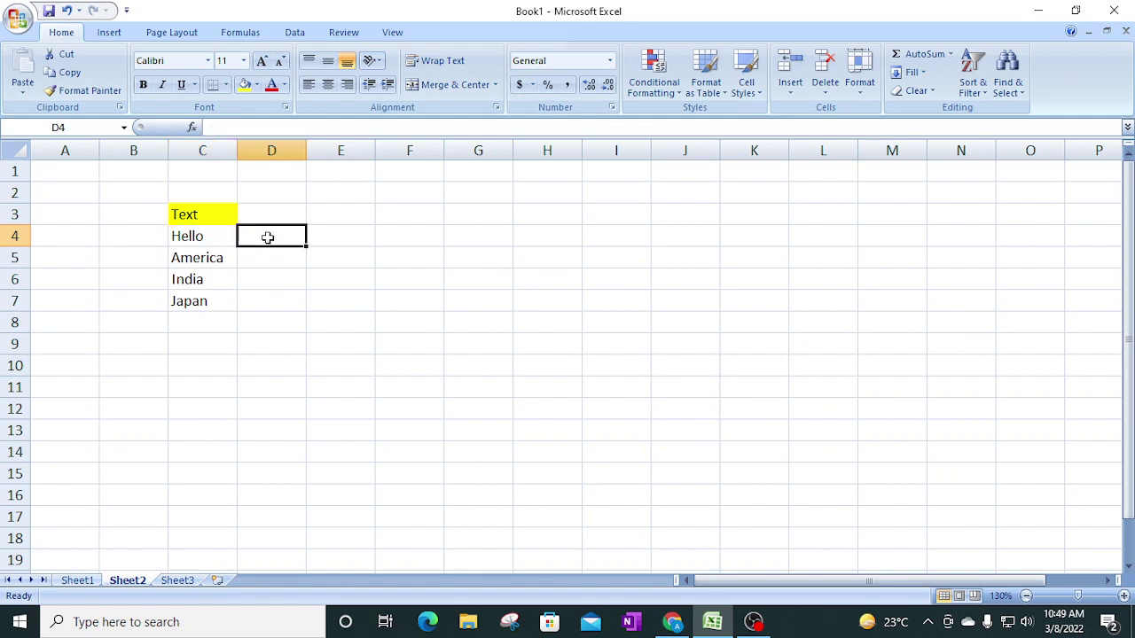
{"action": "type", "text": "H"}
{"action": "key", "text": "Tab"}
{"action": "type", "text": "e"}
{"action": "key", "text": "Tab"}
{"action": "type", "text": "l"}
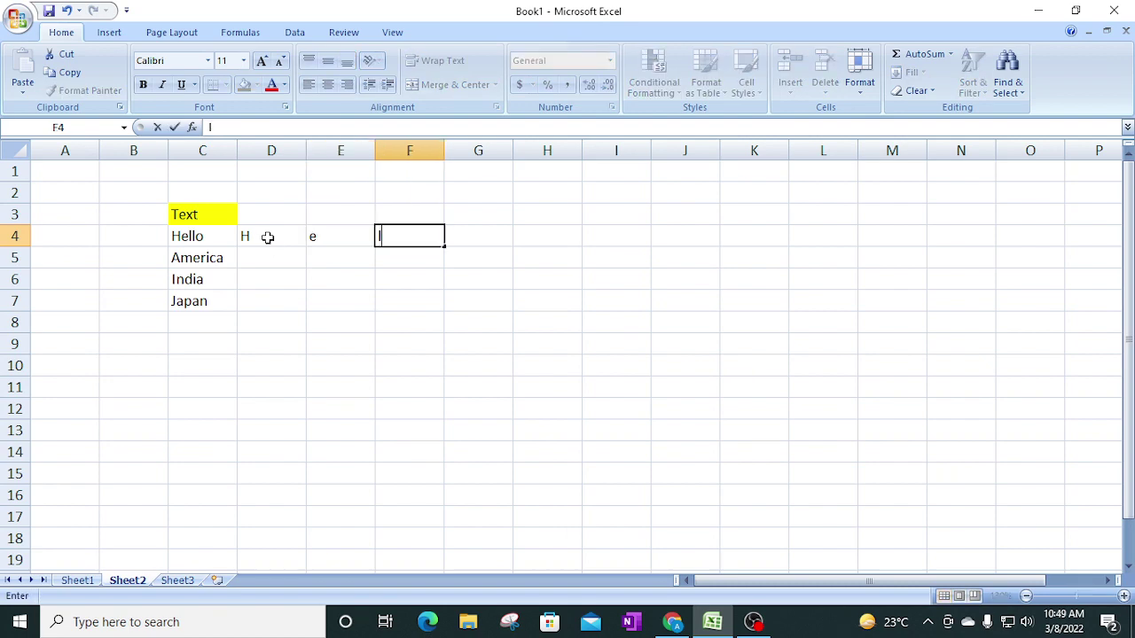
{"action": "key", "text": "Tab"}
{"action": "type", "text": "l"}
{"action": "key", "text": "Tab"}
{"action": "type", "text": "0"}
{"action": "key", "text": "ctrl+Return"}
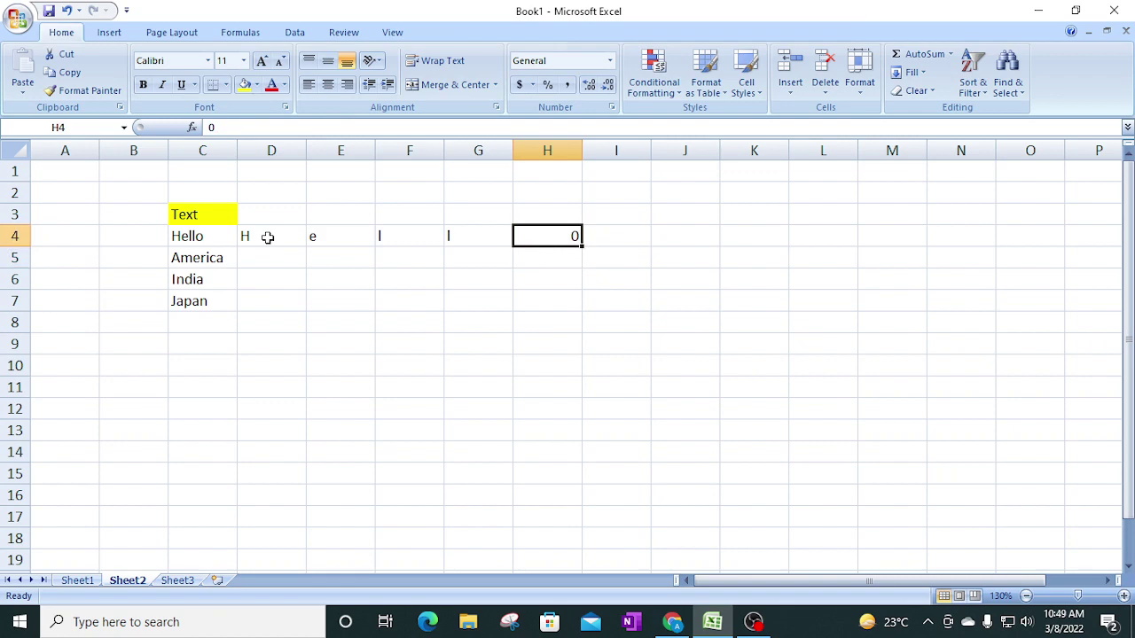
{"action": "type", "text": "0"}
{"action": "key", "text": "Return"}
{"action": "key", "text": "Up"}
{"action": "key", "text": "shift+Left"}
{"action": "key", "text": "shift+Left"}
{"action": "key", "text": "shift+Left"}
{"action": "key", "text": "shift+Left"}
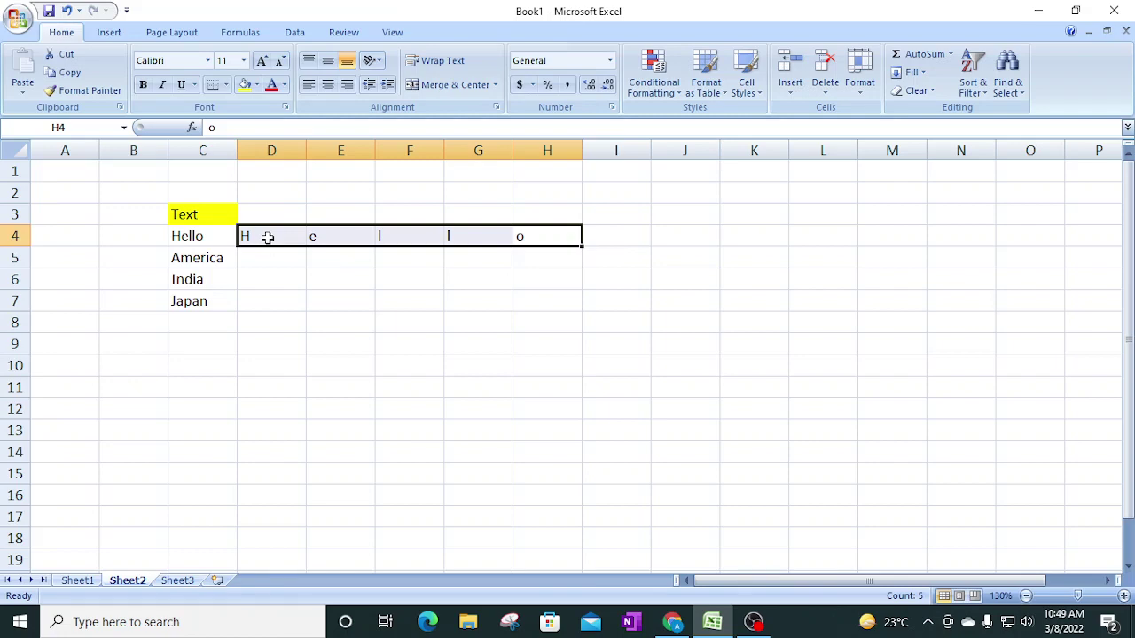
{"action": "key", "text": "Delete"}
Step: On Sheet3, enter =COLUMN() in D7 so it displays 4
{"action": "left_click", "coordinate": [197, 581]}
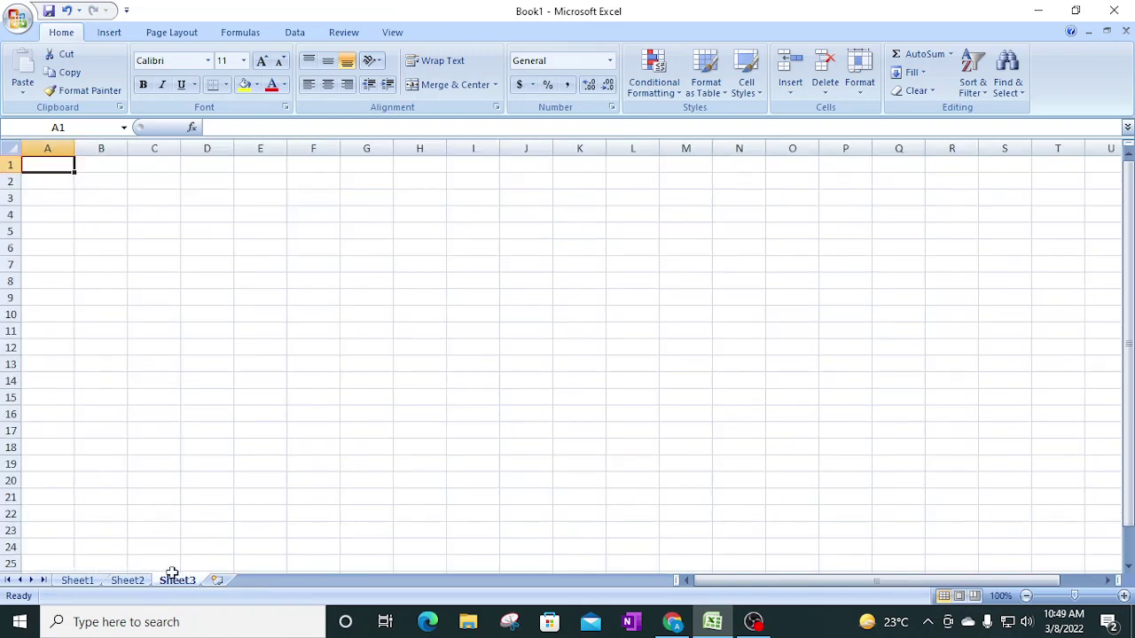
{"action": "left_click", "coordinate": [205, 265]}
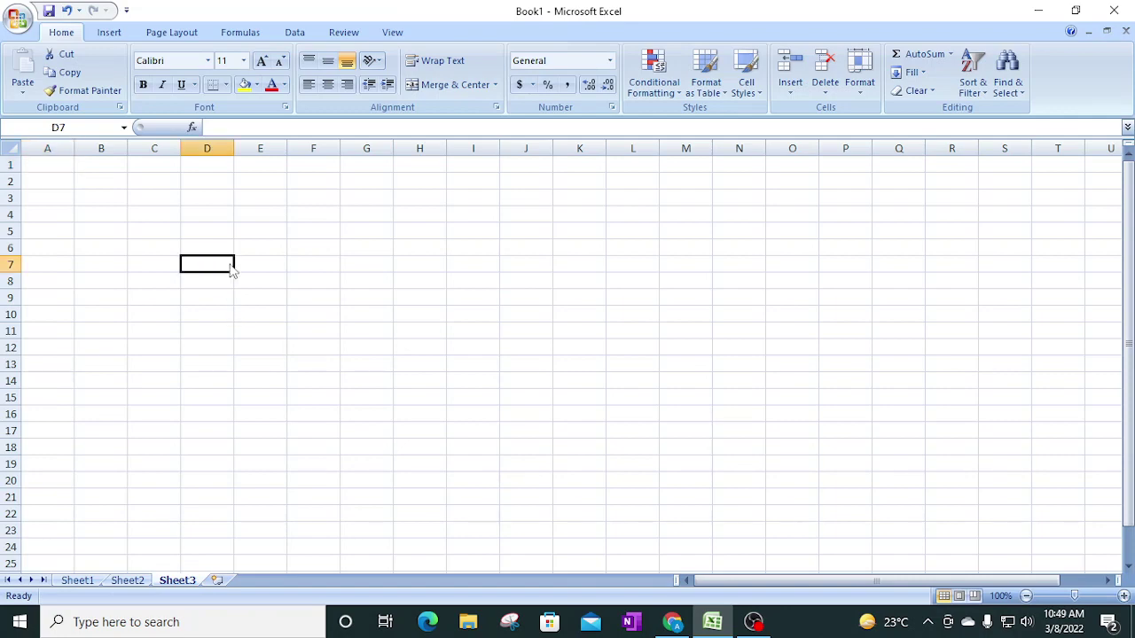
{"action": "type", "text": "=co"}
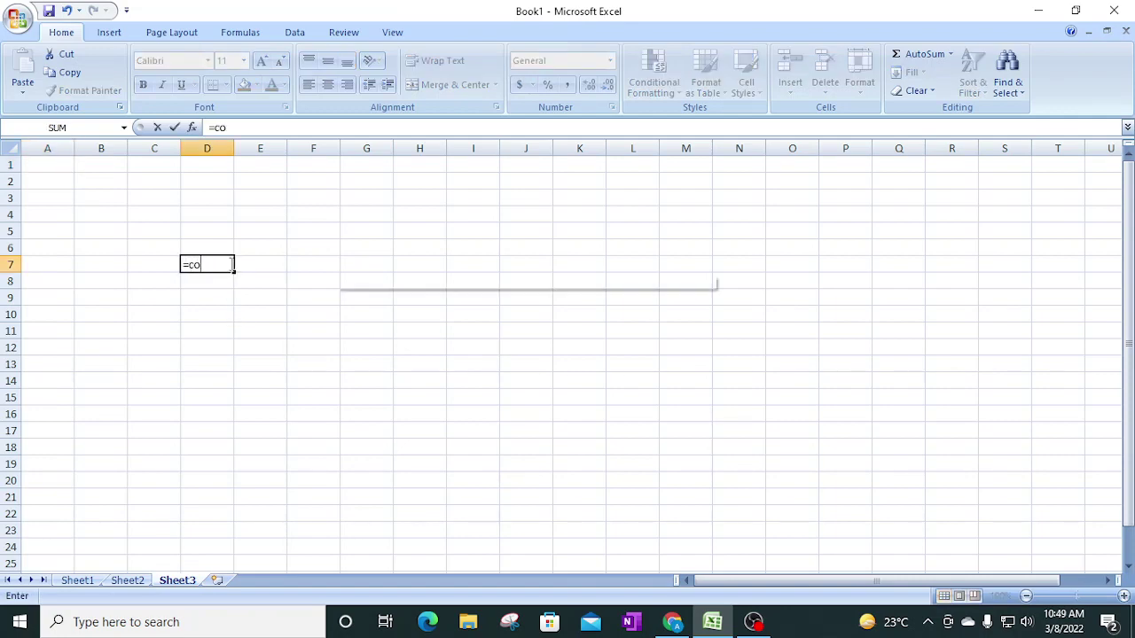
{"action": "key", "text": "Down"}
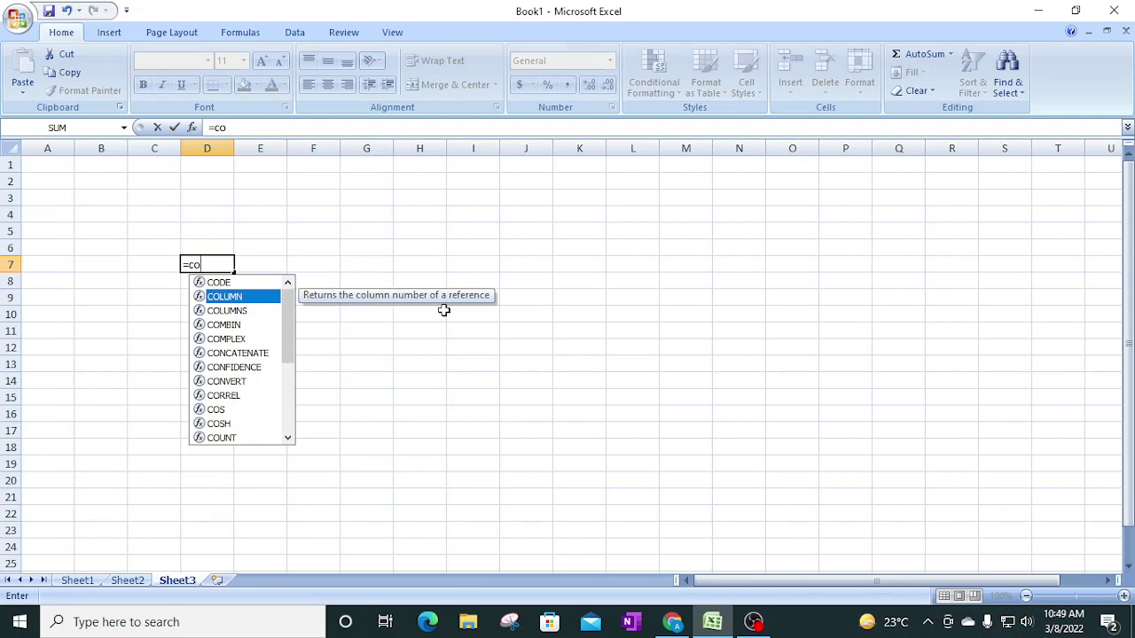
{"action": "key", "text": "Tab"}
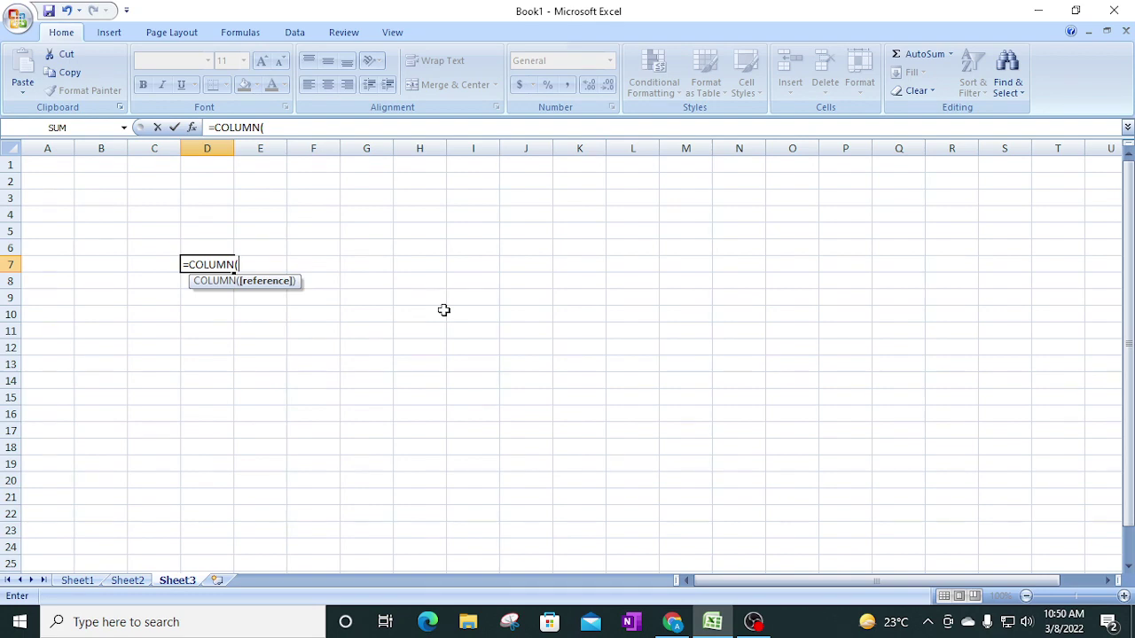
{"action": "key", "text": "Return"}
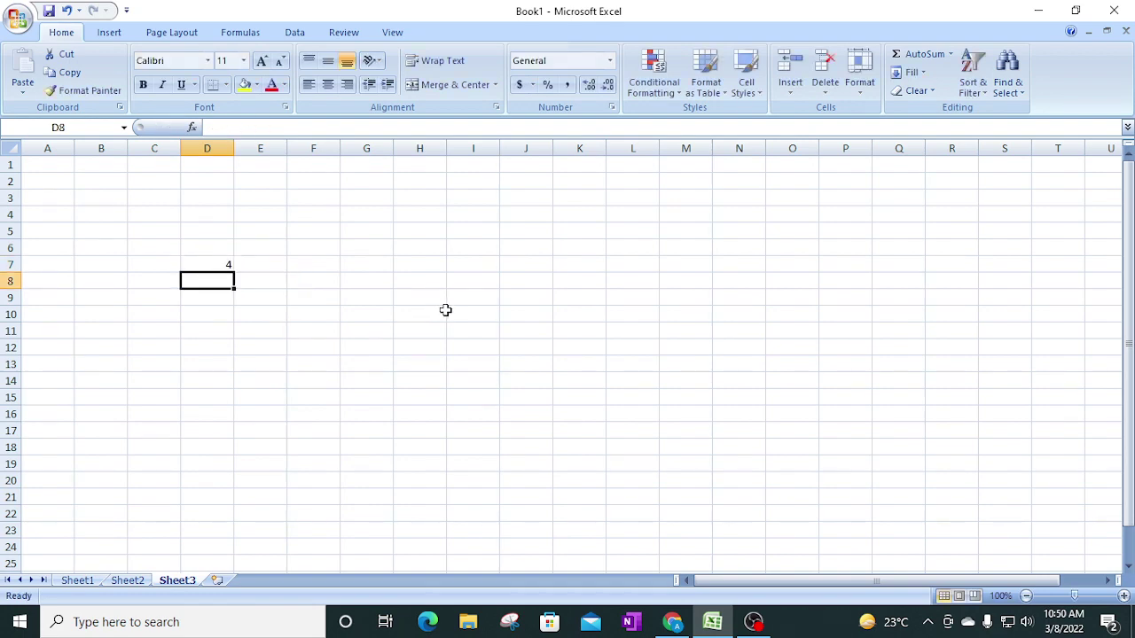
{"action": "left_click", "coordinate": [207, 262]}
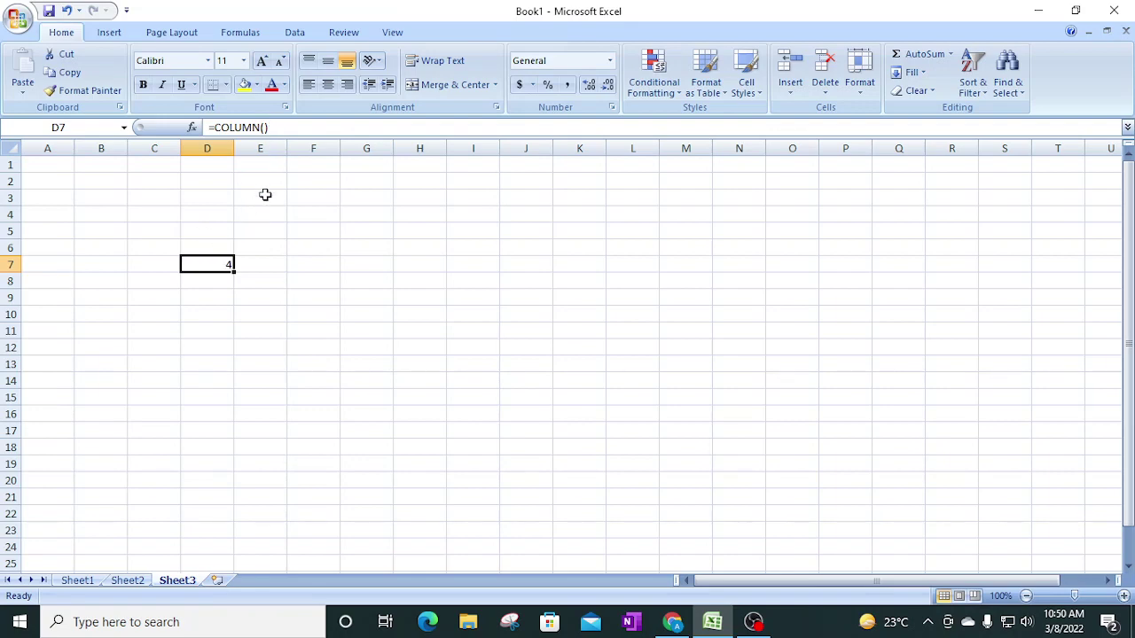
Step: Enter =COLUMN(A7) in D7 as a test, which returns 1
{"action": "type", "text": "=co"}
{"action": "key", "text": "Down"}
{"action": "key", "text": "Tab"}
{"action": "key", "text": "Left"}
{"action": "key", "text": "Left"}
{"action": "key", "text": "Left"}
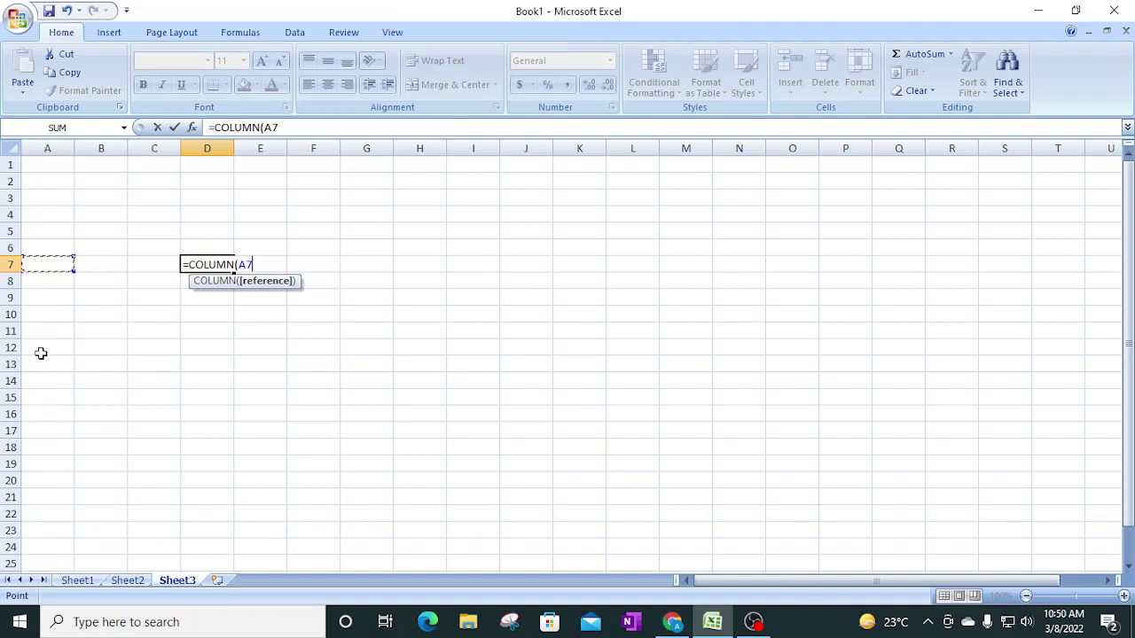
{"action": "type", "text": ")"}
{"action": "key", "text": "Return"}
{"action": "key", "text": "Up"}
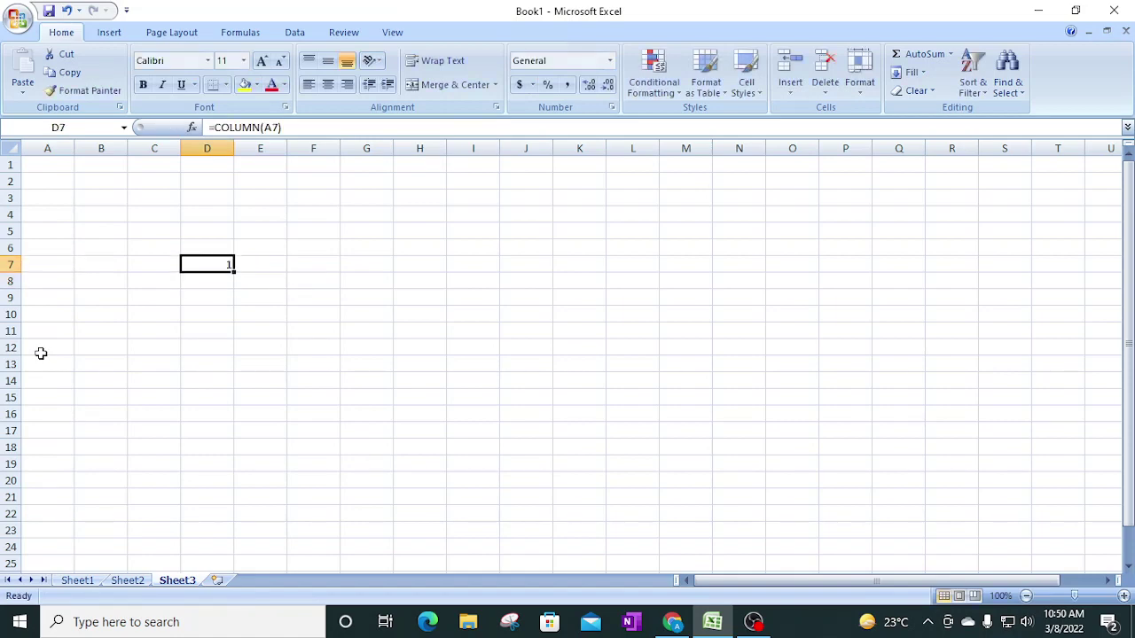
Step: Replace D7's formula with =COLUMN(P5) so it displays 16
{"action": "type", "text": "="}
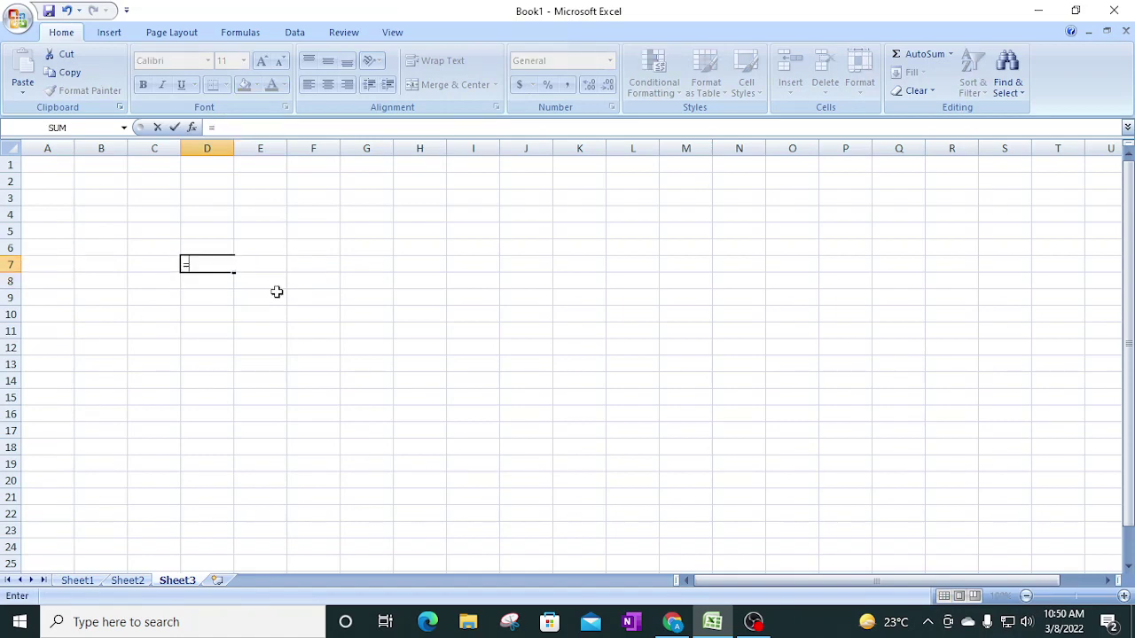
{"action": "type", "text": "col"}
{"action": "key", "text": "Tab"}
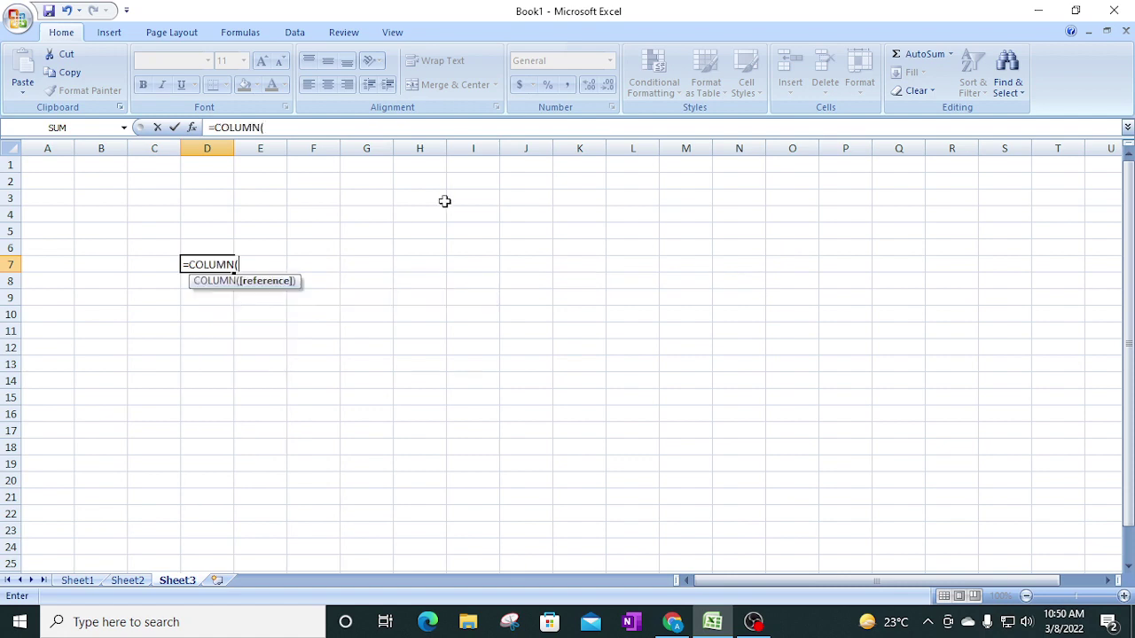
{"action": "left_click", "coordinate": [844, 231]}
{"action": "type", "text": ")"}
{"action": "key", "text": "Return"}
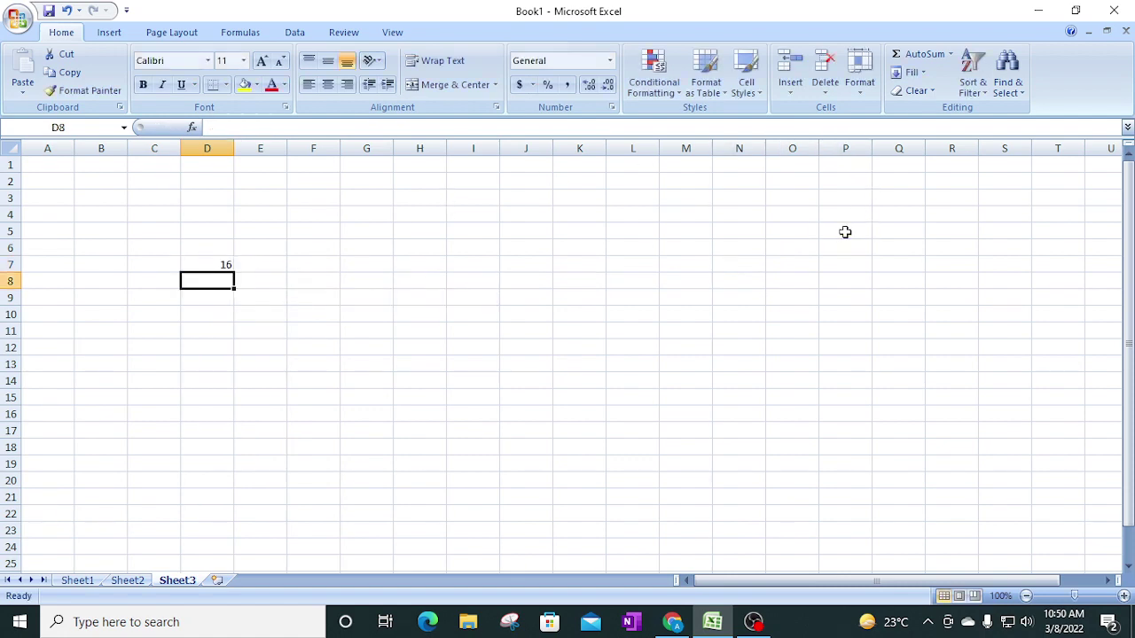
{"action": "left_click_drag", "start_coordinate": [46, 166], "coordinate": [794, 181]}
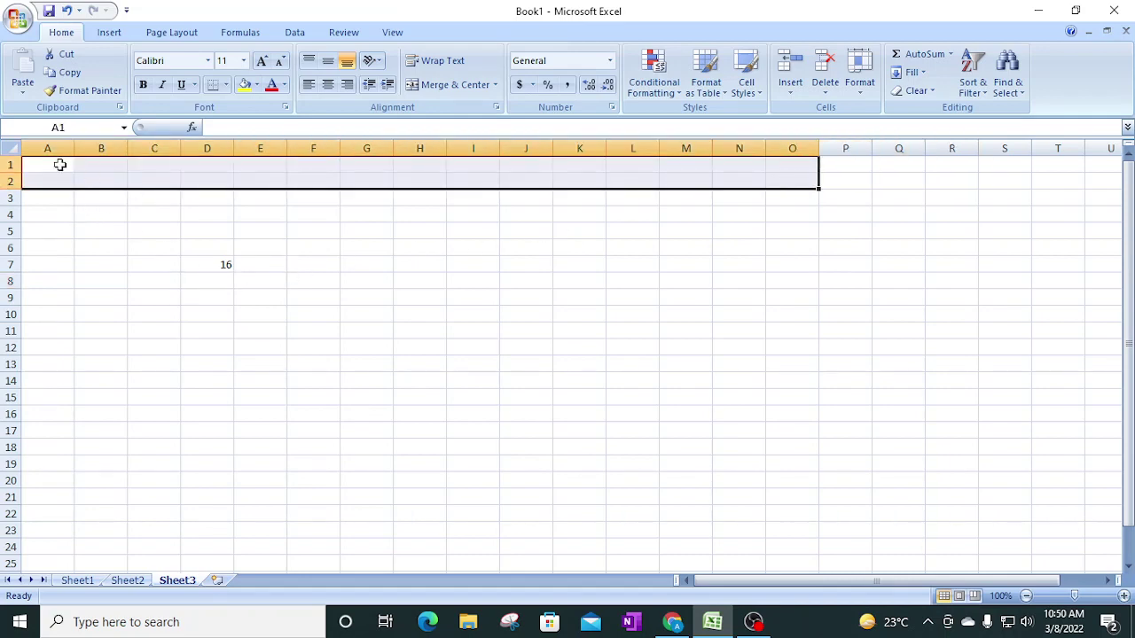
{"action": "left_click", "coordinate": [223, 263]}
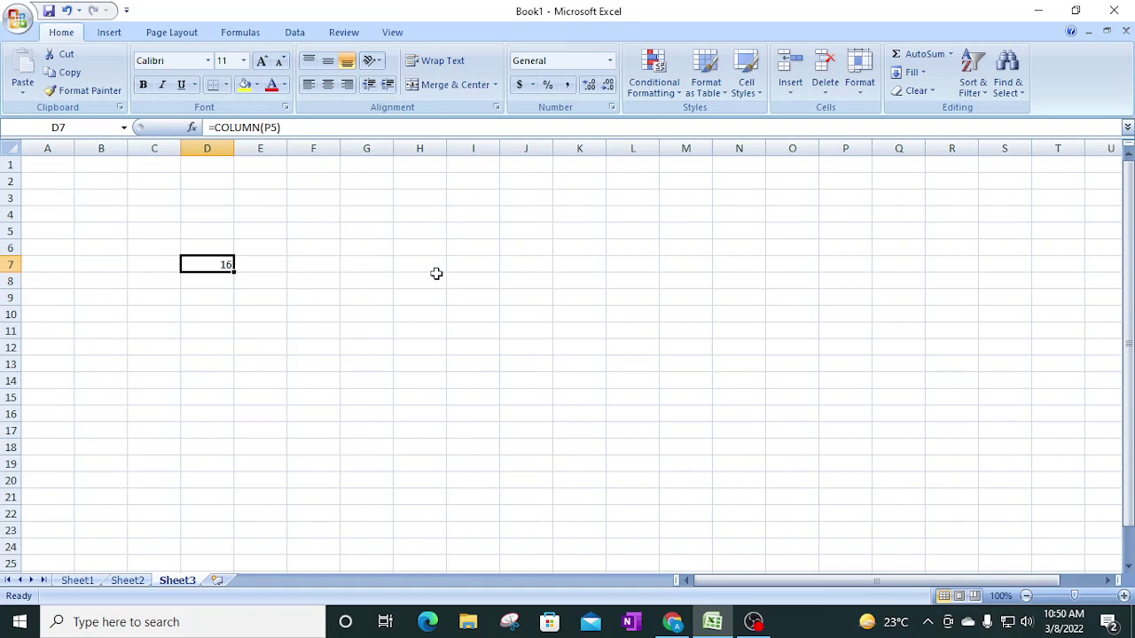
Step: Enter =COLUMN() in K7 so it displays 11
{"action": "left_click", "coordinate": [603, 269]}
{"action": "type", "text": "=co"}
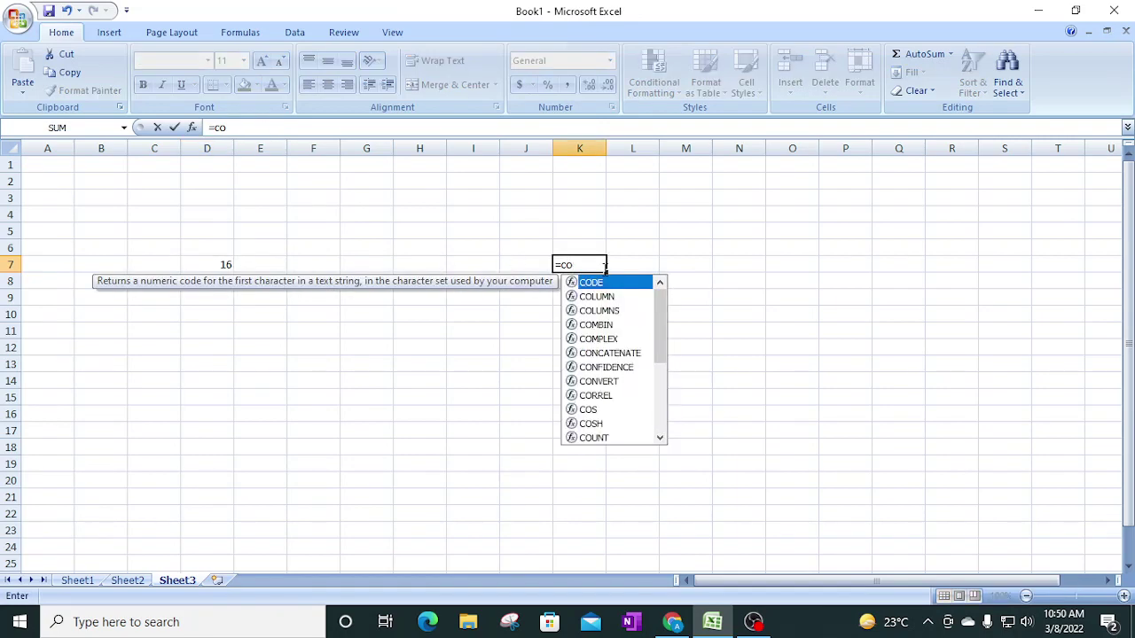
{"action": "key", "text": "Down"}
{"action": "key", "text": "Tab"}
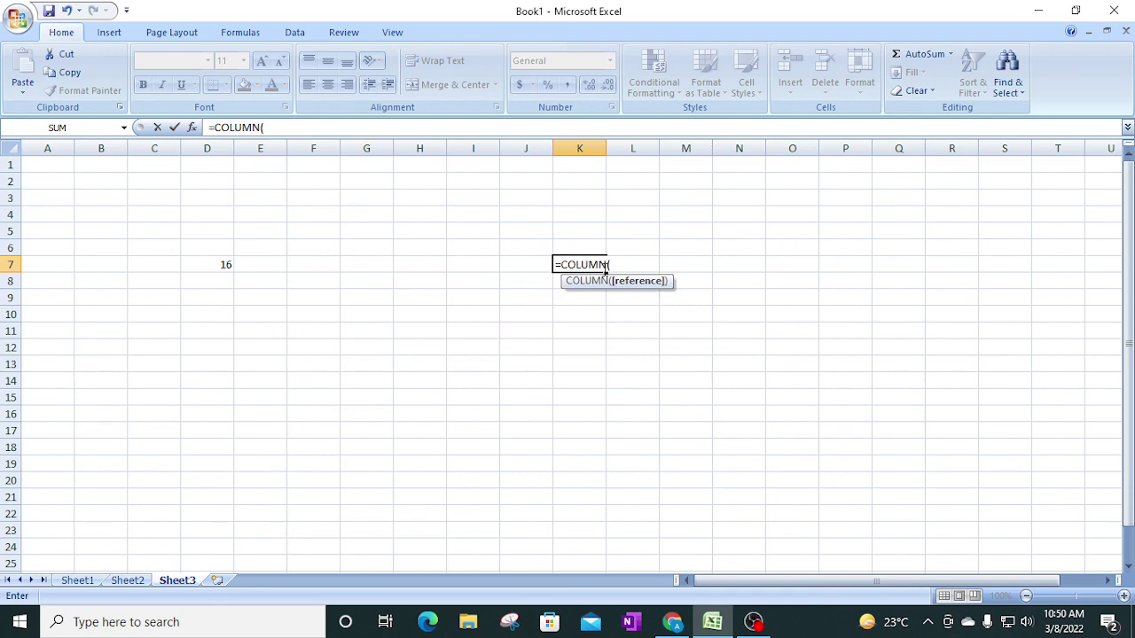
{"action": "type", "text": ")"}
{"action": "key", "text": "Return"}
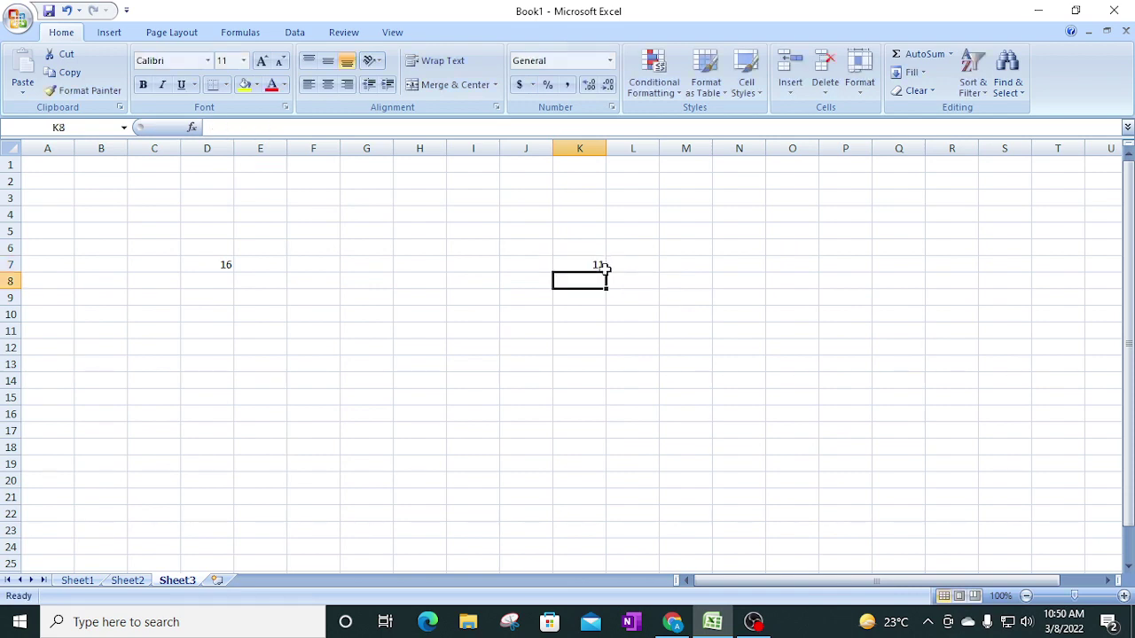
{"action": "left_click", "coordinate": [593, 264]}
Step: Select D7:K8 and delete the test values 16 and 11
{"action": "left_click_drag", "start_coordinate": [197, 264], "coordinate": [625, 265]}
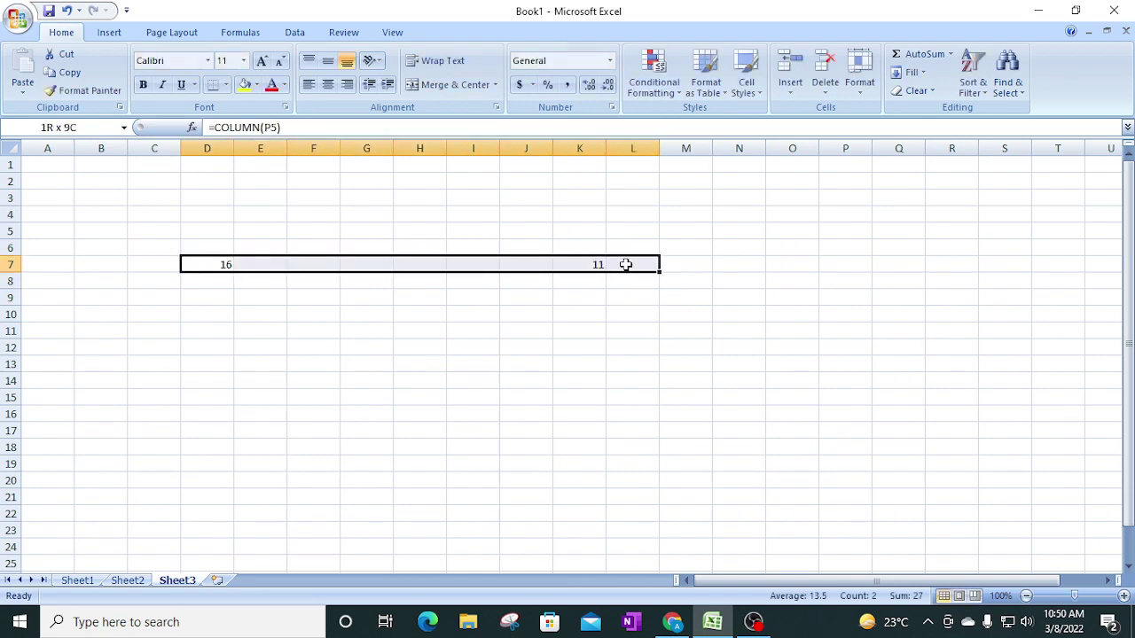
{"action": "left_click", "coordinate": [200, 263]}
{"action": "left_click", "coordinate": [590, 264]}
{"action": "left_click_drag", "start_coordinate": [211, 266], "coordinate": [587, 276]}
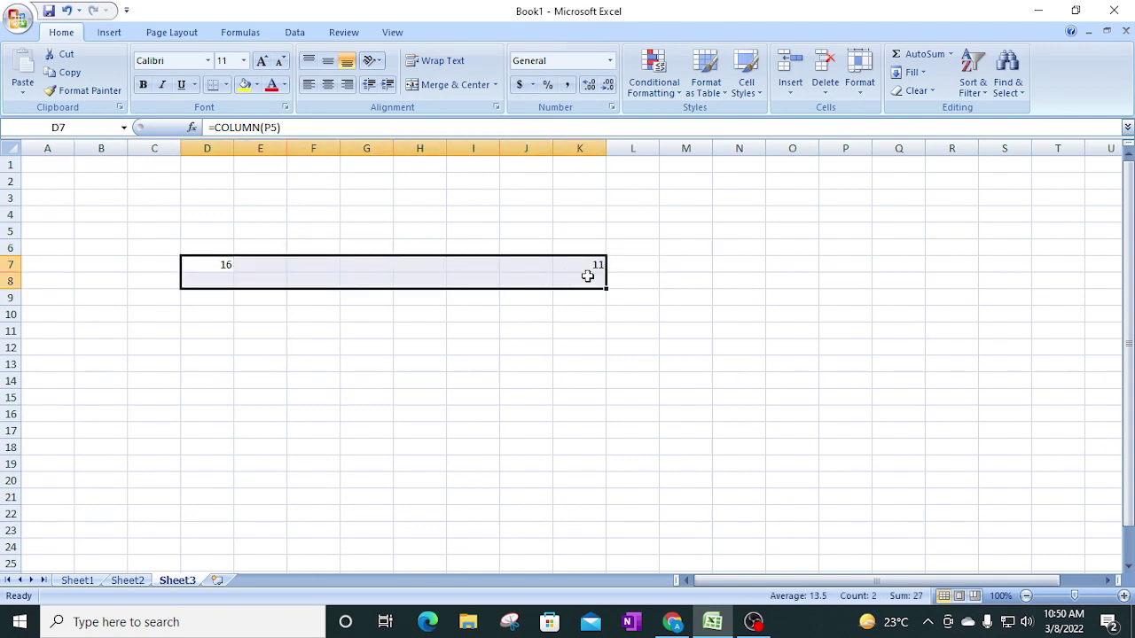
{"action": "key", "text": "Delete"}
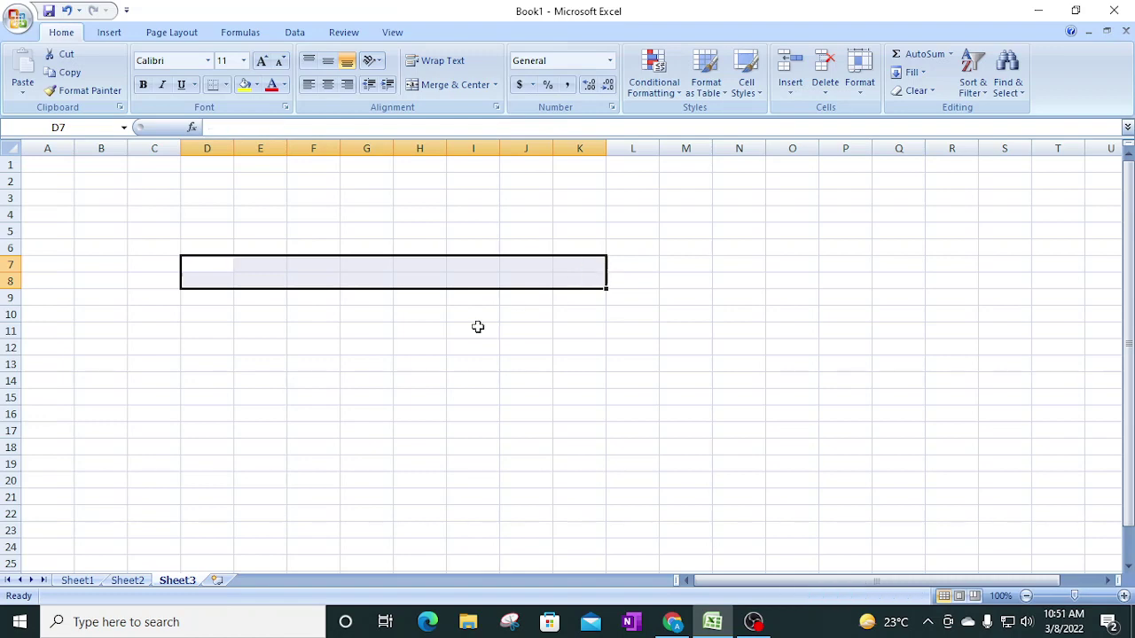
Step: Return to Sheet2, start a =MID formula in D11, then abandon it
{"action": "left_click", "coordinate": [126, 581]}
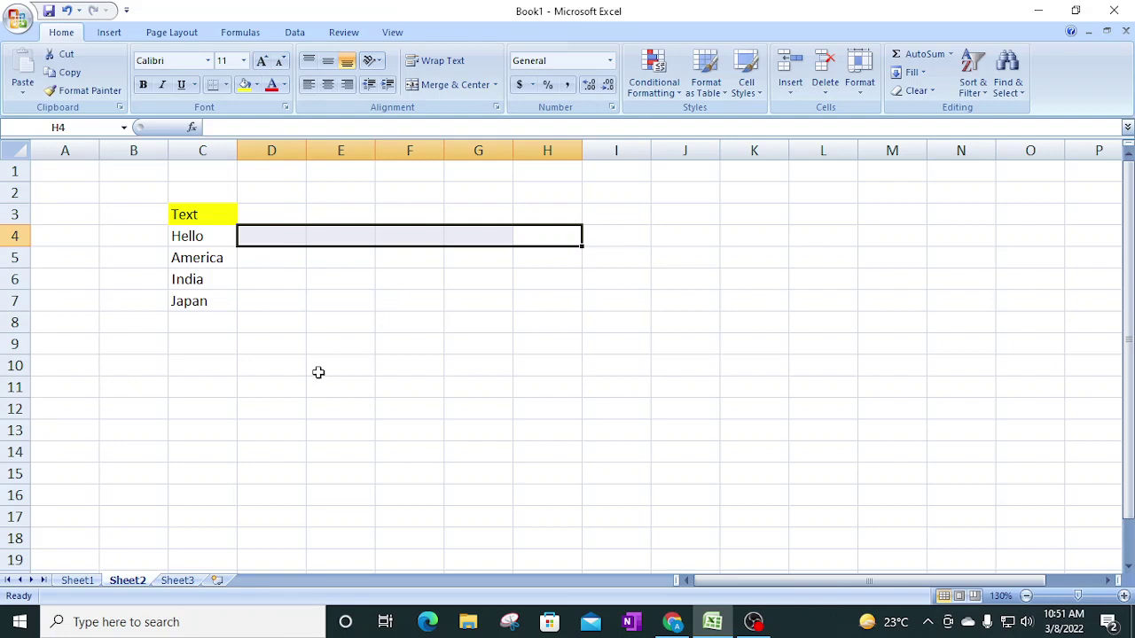
{"action": "left_click", "coordinate": [284, 388]}
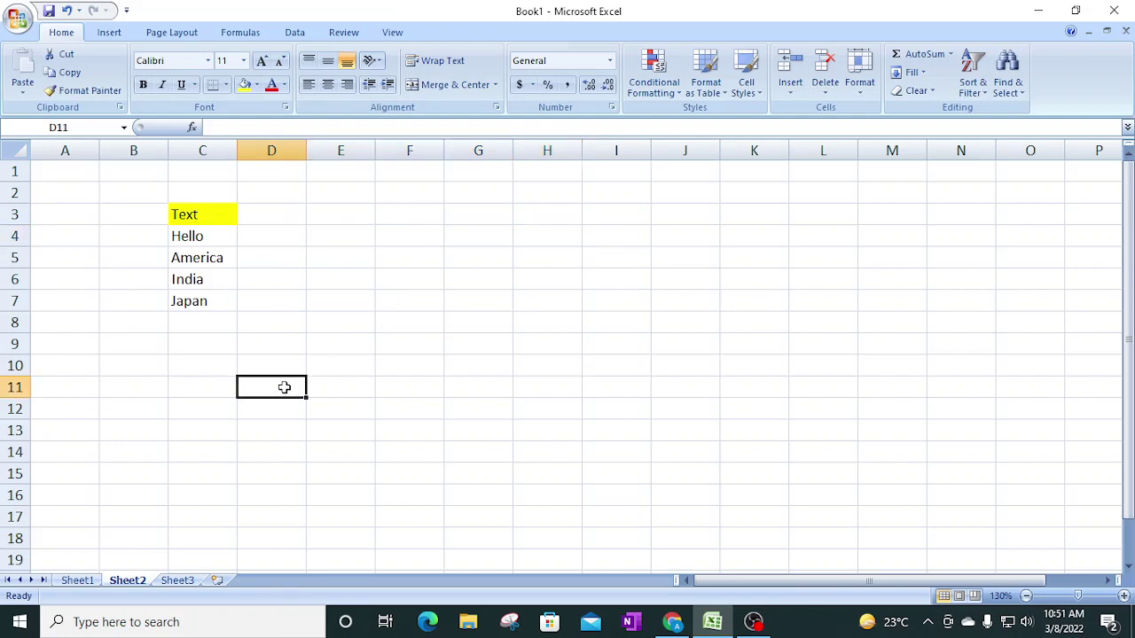
{"action": "type", "text": "=mid"}
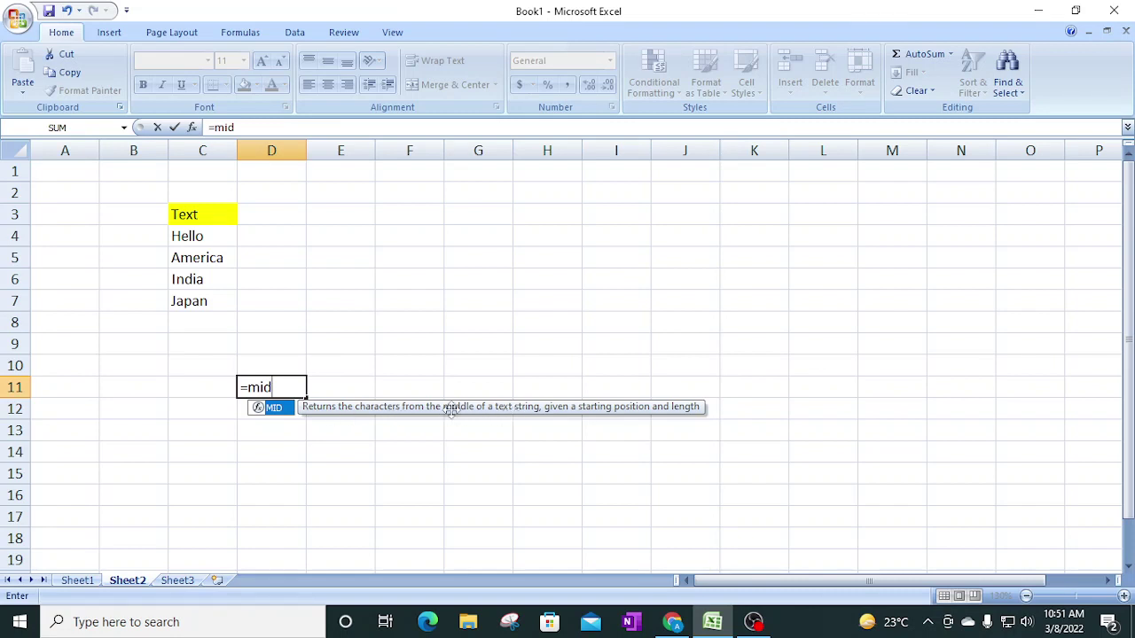
{"action": "key", "text": "Escape"}
{"action": "key", "text": "BackSpace"}
{"action": "key", "text": "BackSpace"}
{"action": "key", "text": "BackSpace"}
{"action": "key", "text": "BackSpace"}
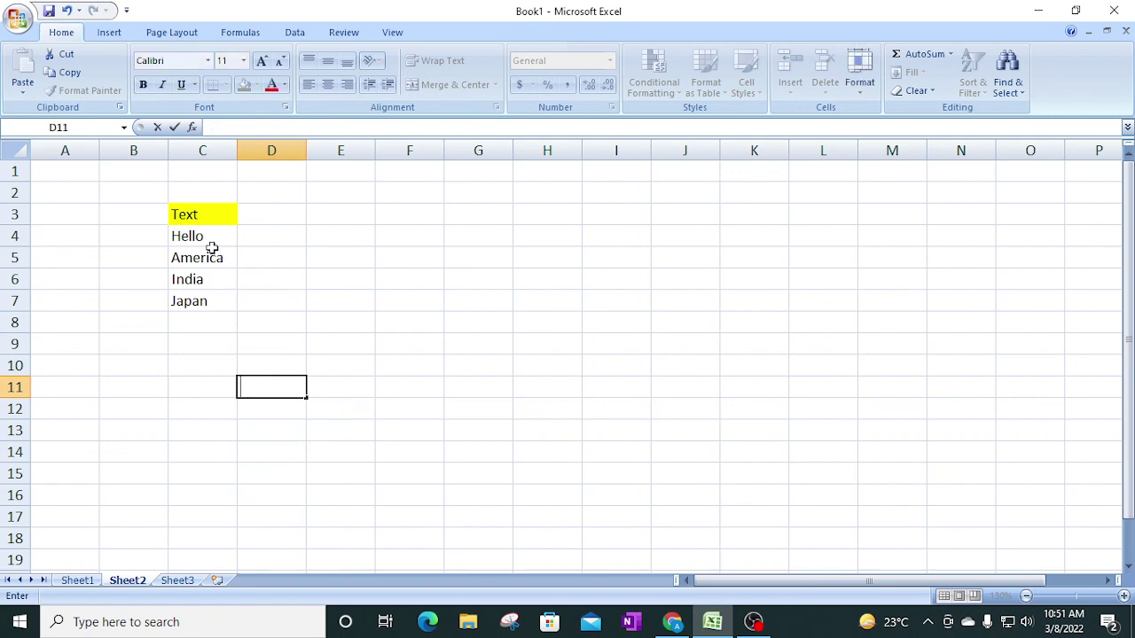
Step: Enter =MID(C4,1,1) in D4 so it shows H
{"action": "left_click", "coordinate": [272, 236]}
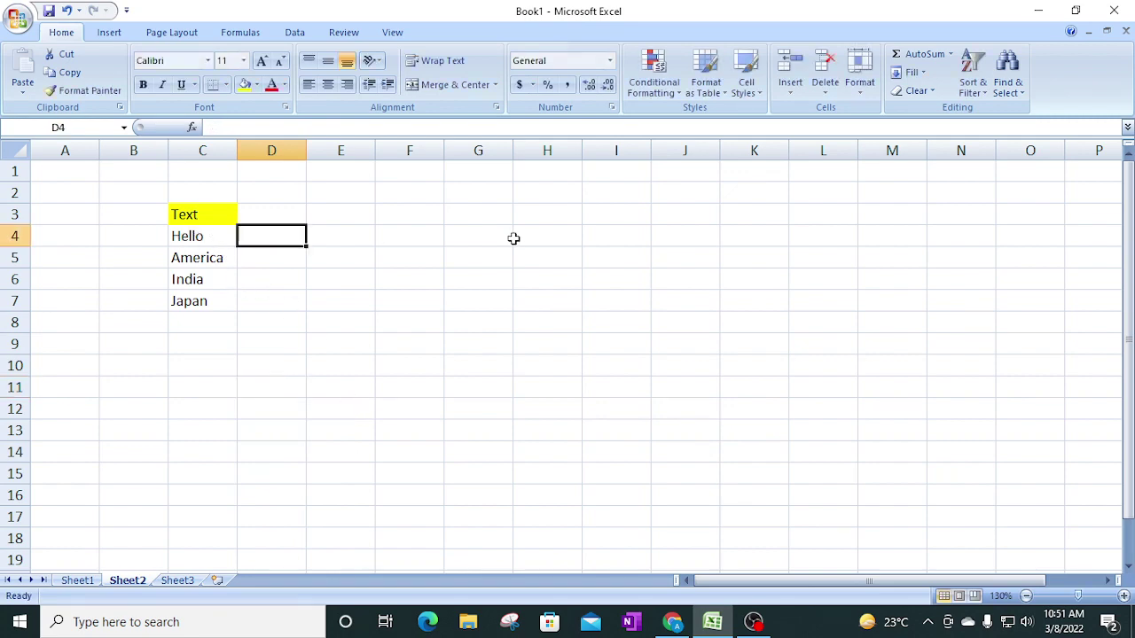
{"action": "type", "text": "=mid"}
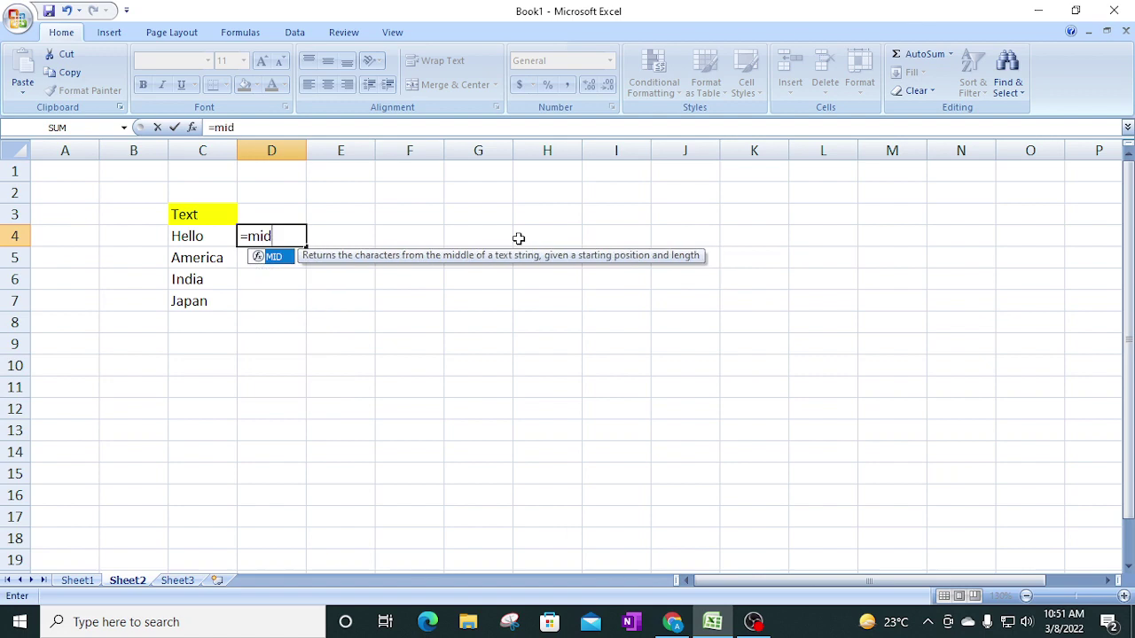
{"action": "key", "text": "Tab"}
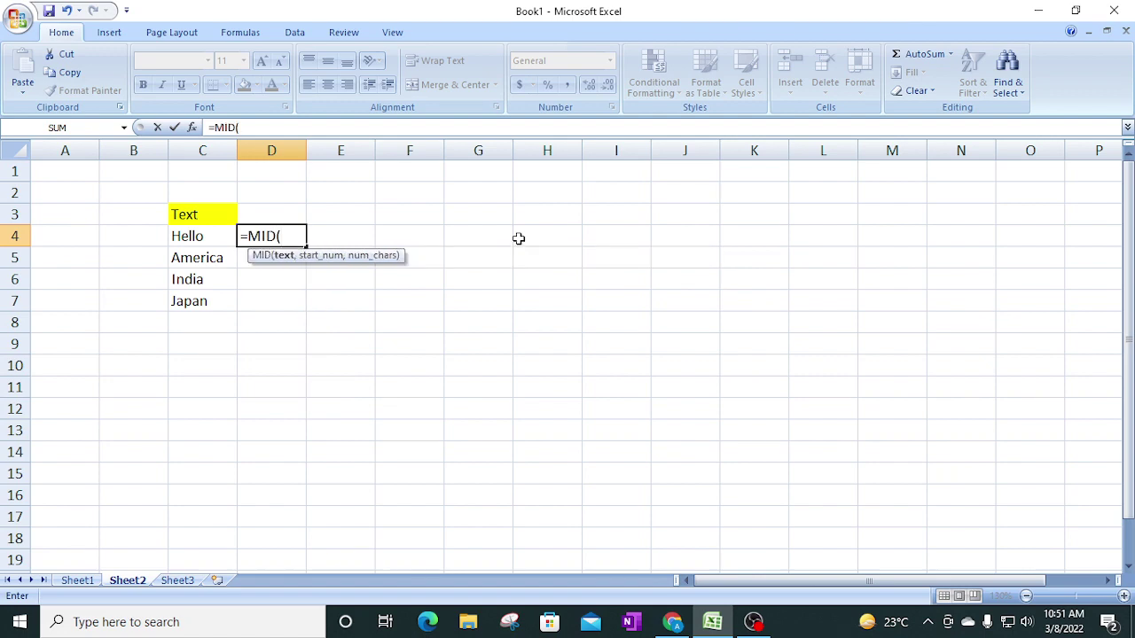
{"action": "left_click", "coordinate": [198, 241]}
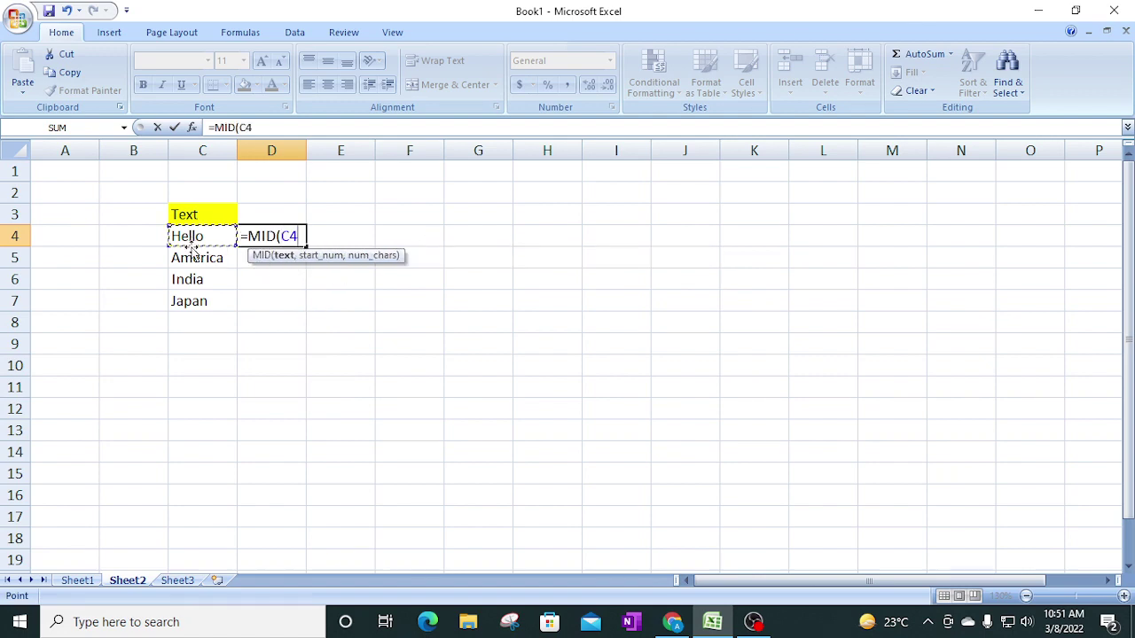
{"action": "type", "text": ",1"}
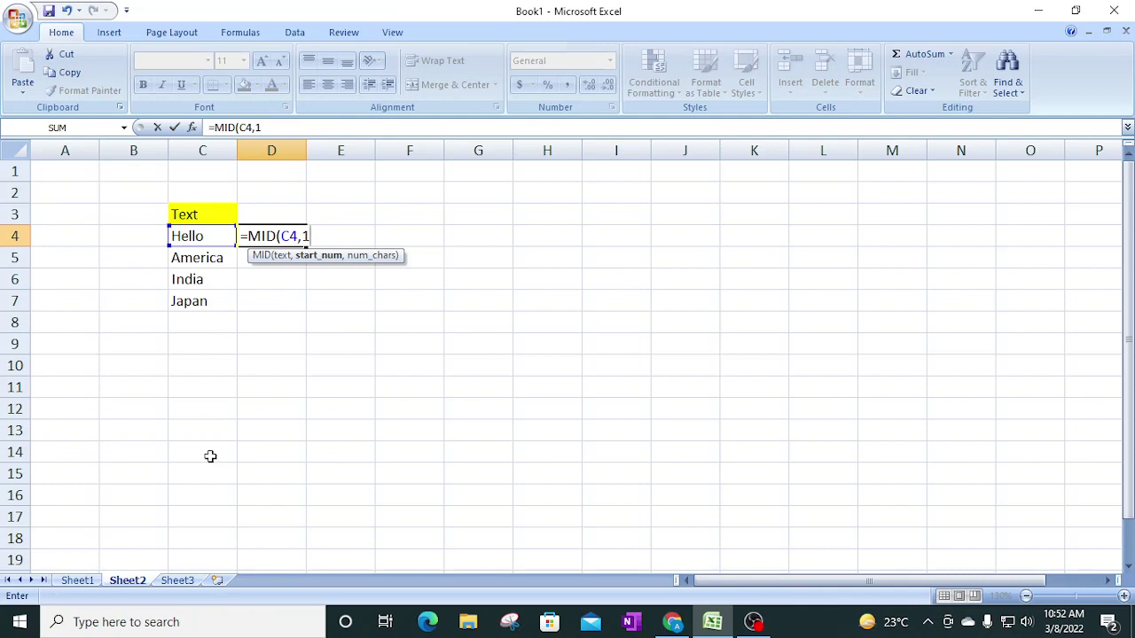
{"action": "type", "text": ","}
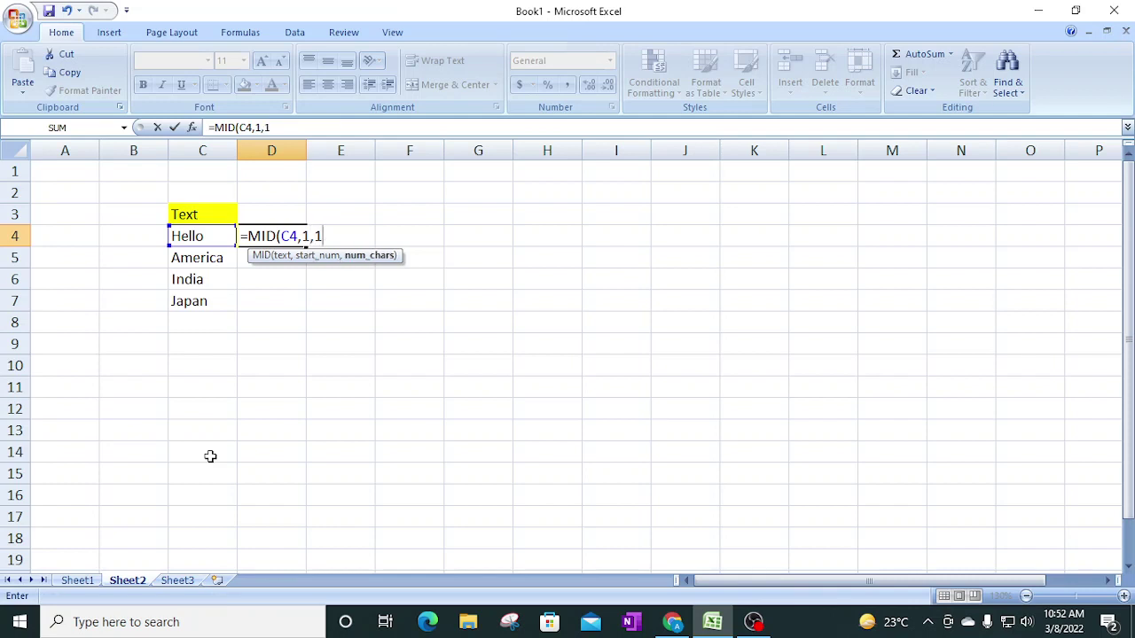
{"action": "type", "text": "1"}
{"action": "key", "text": "Return"}
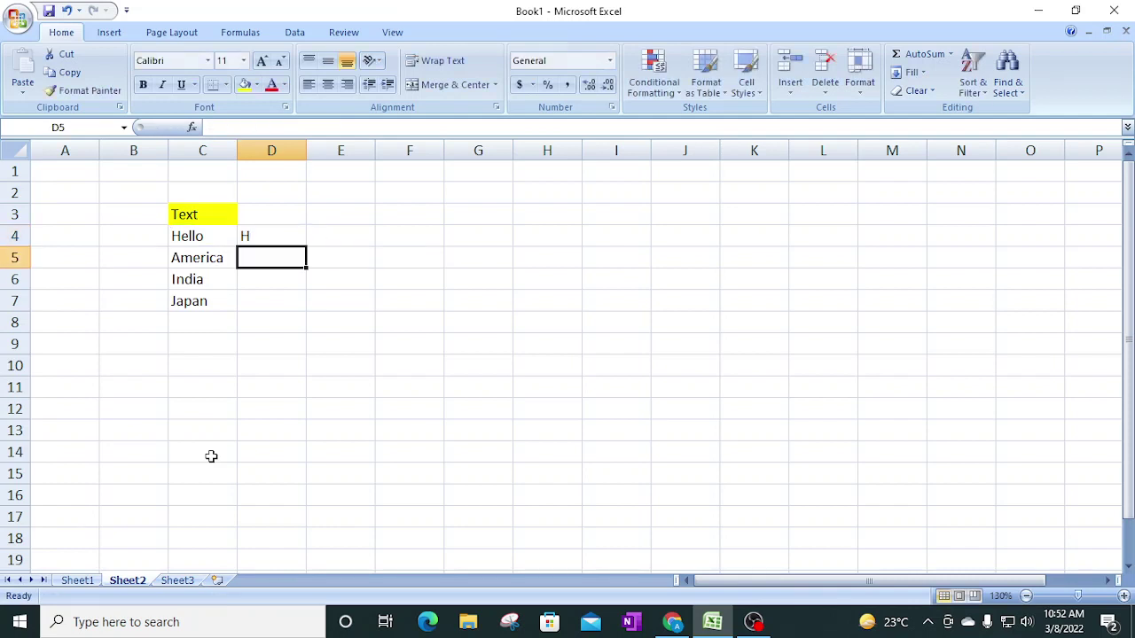
{"action": "left_click", "coordinate": [279, 235]}
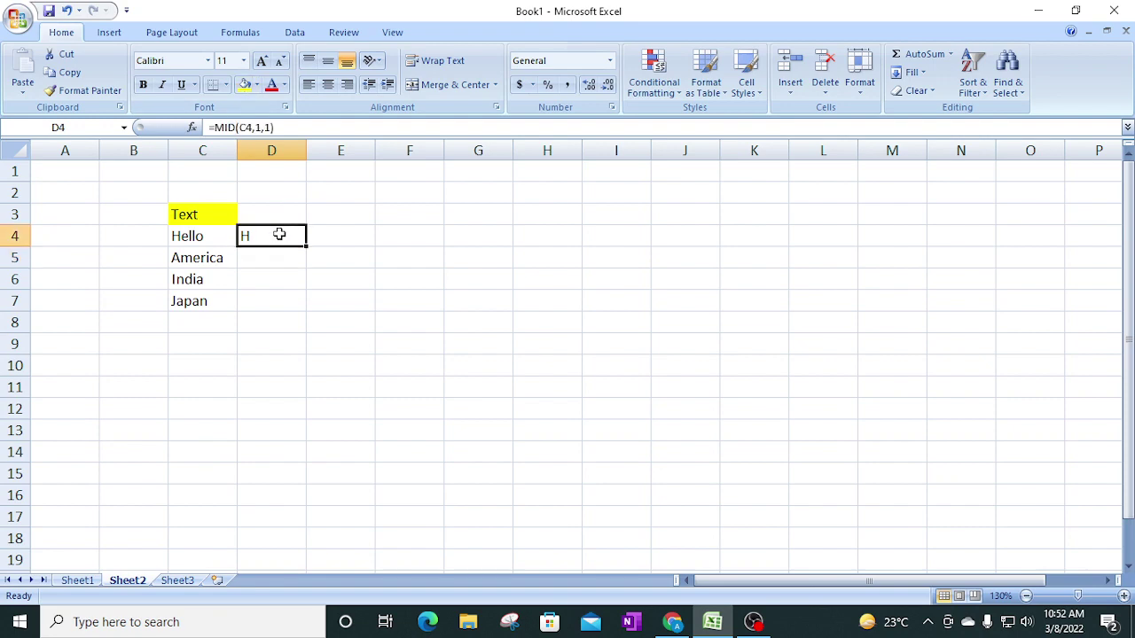
Step: Lock D4's reference as $C$4 and copy it to E4 with start position 2
{"action": "left_click", "coordinate": [241, 128]}
{"action": "key", "text": "F4"}
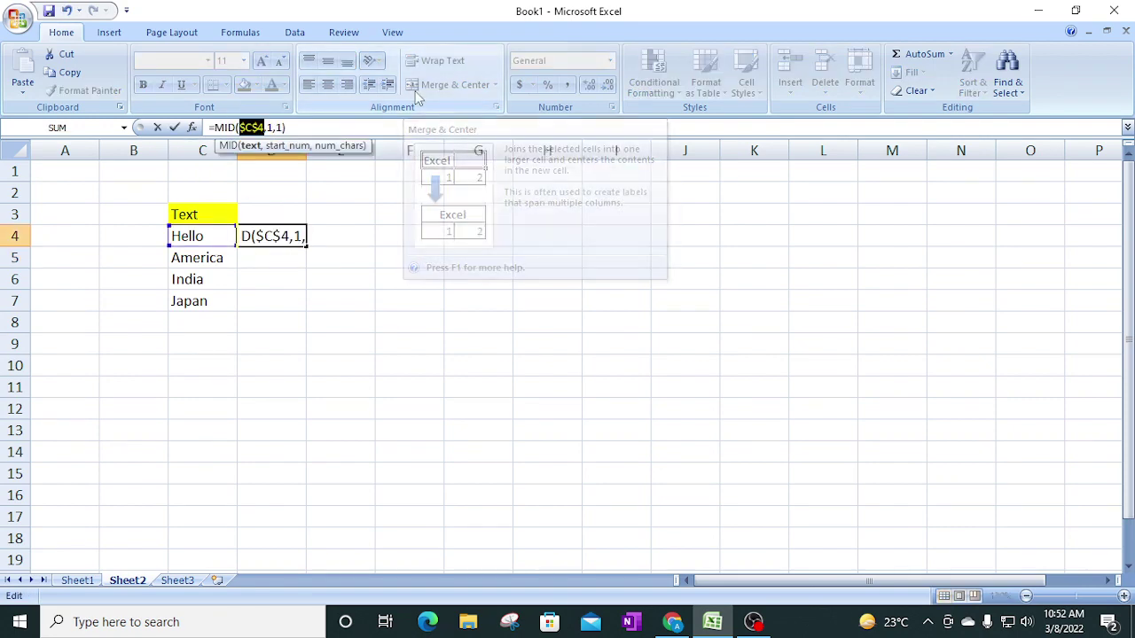
{"action": "key", "text": "Return"}
{"action": "left_click", "coordinate": [280, 234]}
{"action": "left_click_drag", "start_coordinate": [306, 246], "coordinate": [366, 242]}
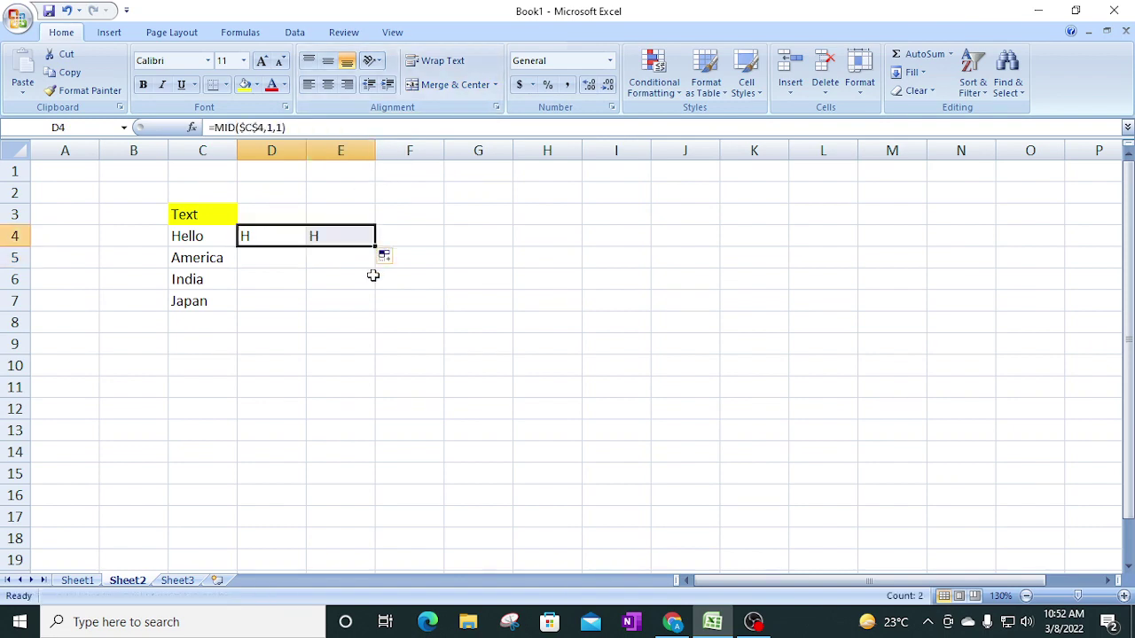
{"action": "left_click", "coordinate": [345, 236]}
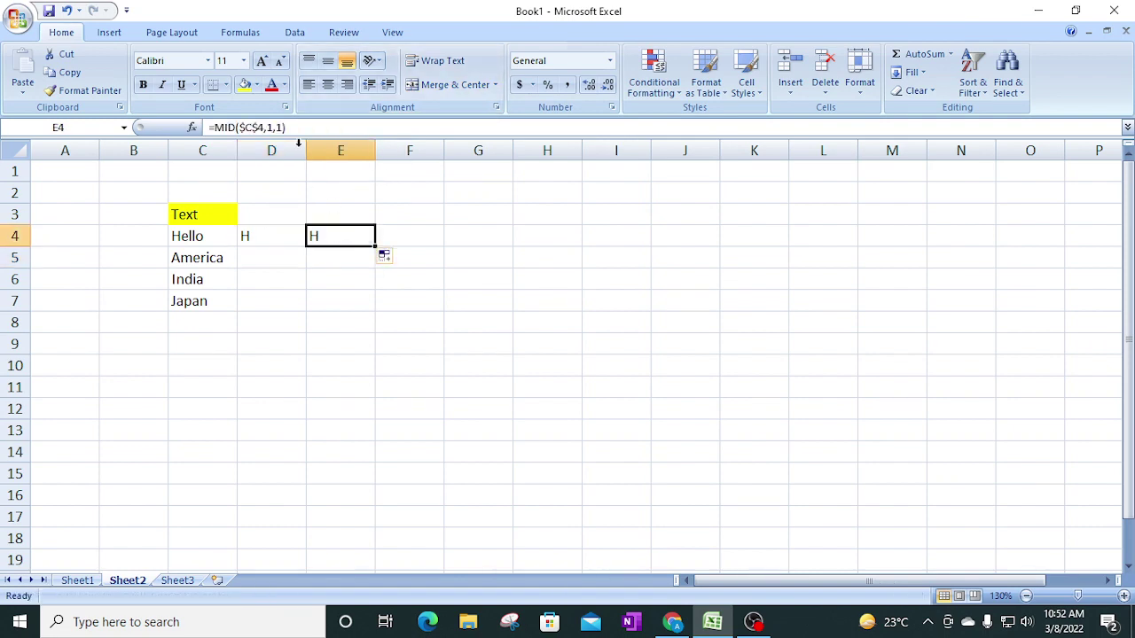
{"action": "left_click", "coordinate": [271, 127]}
{"action": "key", "text": "BackSpace"}
{"action": "type", "text": "2"}
{"action": "key", "text": "Return"}
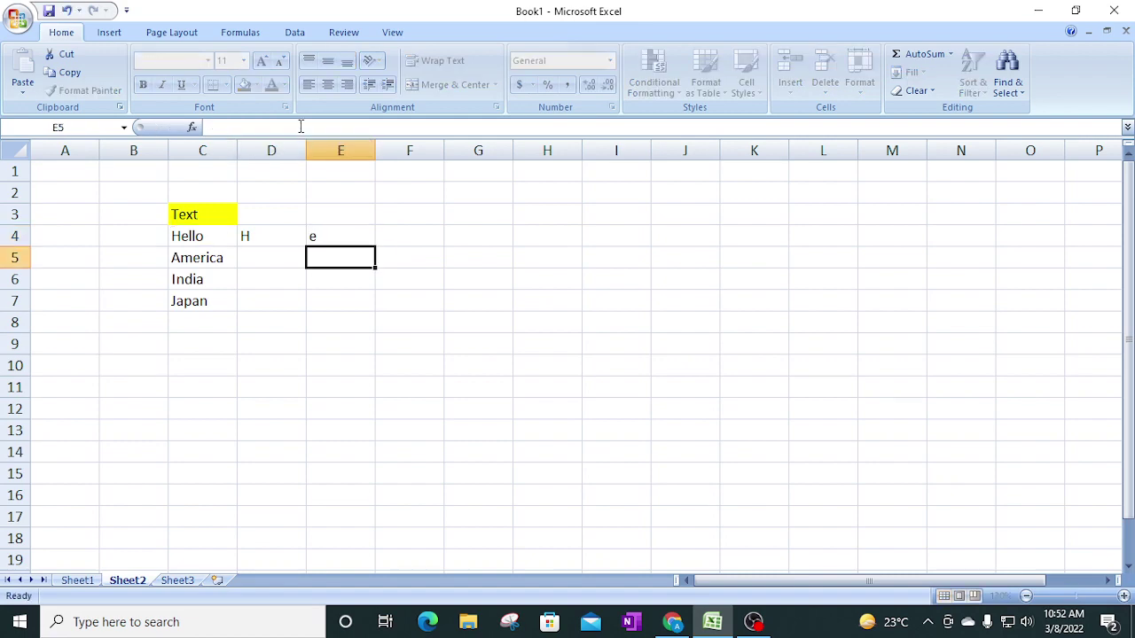
Step: Copy the MID formula into F4 and G4 with start positions 3 and 4
{"action": "left_click", "coordinate": [203, 235]}
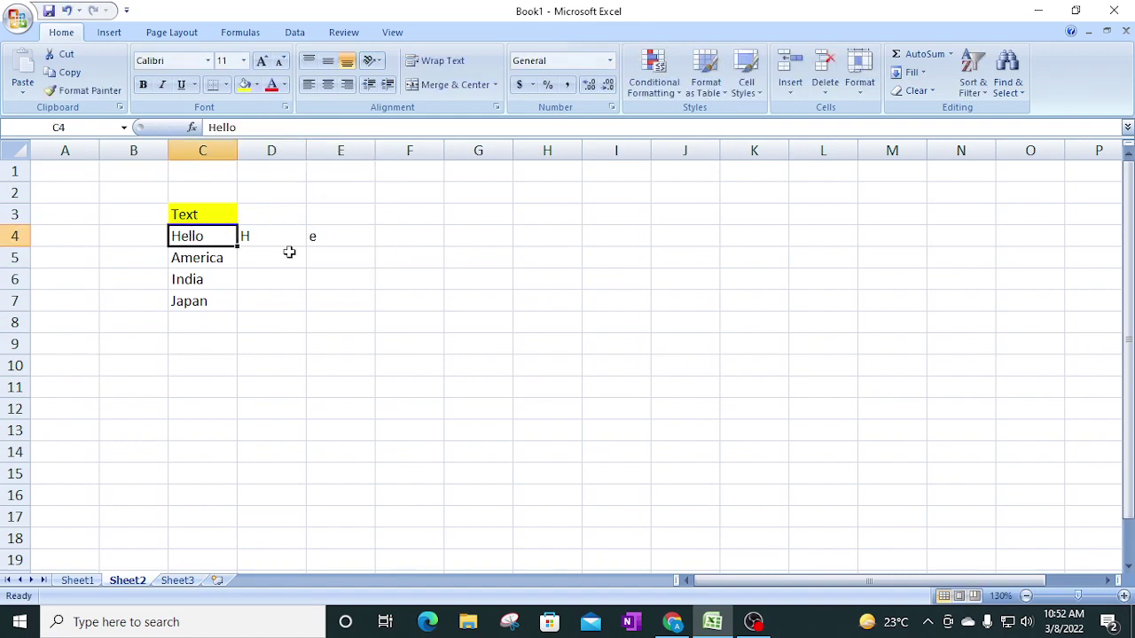
{"action": "left_click", "coordinate": [327, 237]}
{"action": "left_click_drag", "start_coordinate": [376, 246], "coordinate": [410, 236]}
{"action": "left_click", "coordinate": [411, 236]}
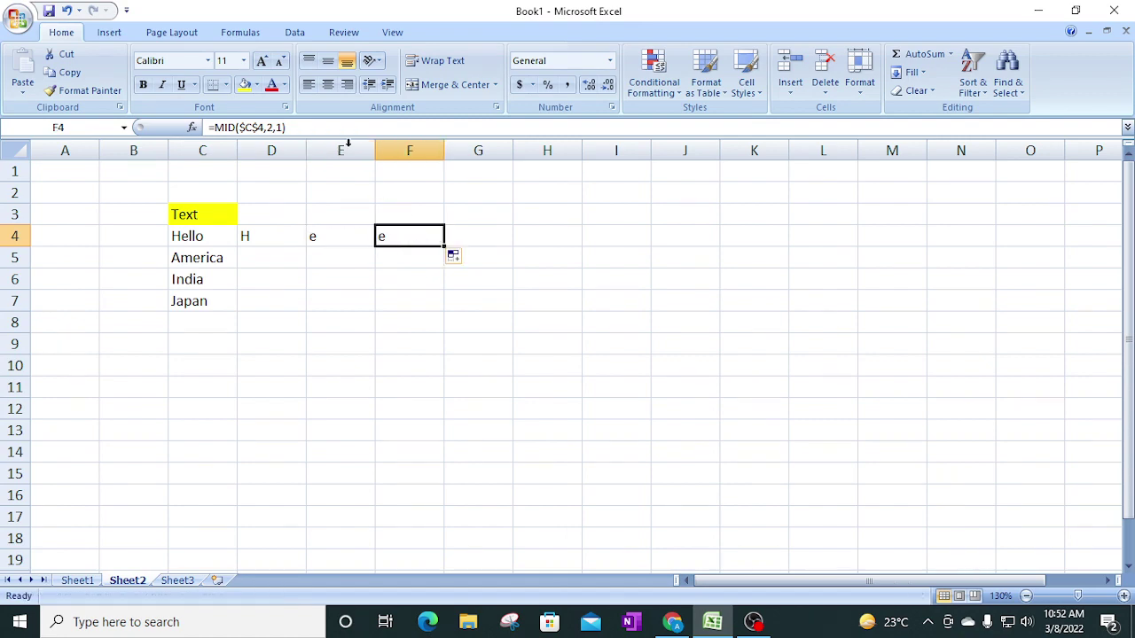
{"action": "left_click", "coordinate": [273, 127]}
{"action": "key", "text": "BackSpace"}
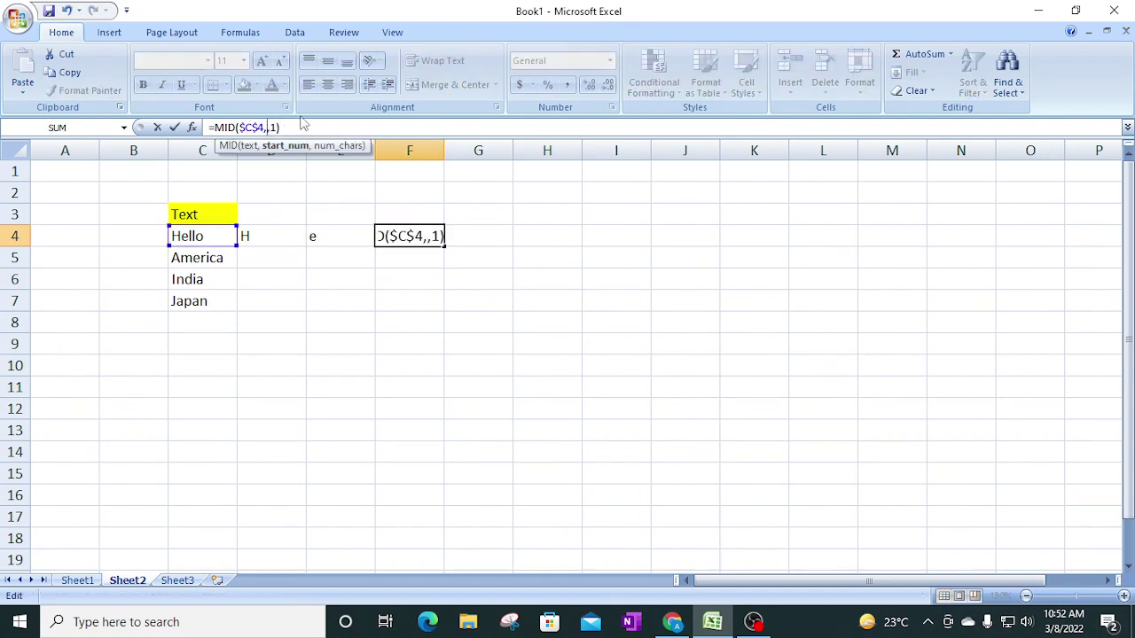
{"action": "type", "text": "3"}
{"action": "key", "text": "Return"}
{"action": "left_click", "coordinate": [413, 236]}
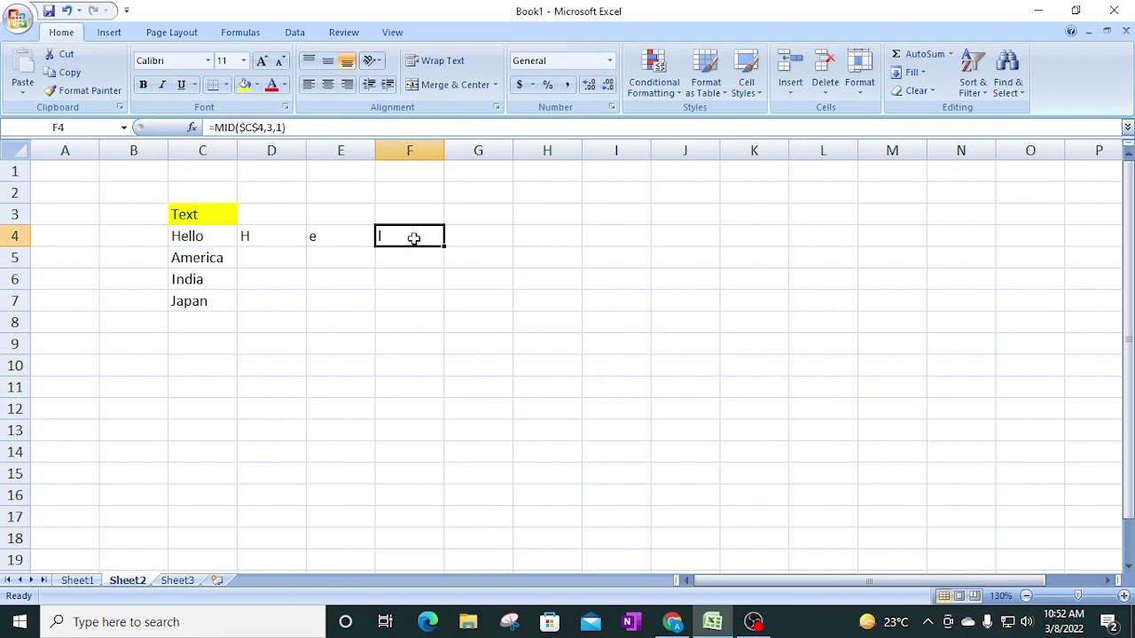
{"action": "left_click_drag", "start_coordinate": [445, 246], "coordinate": [490, 247]}
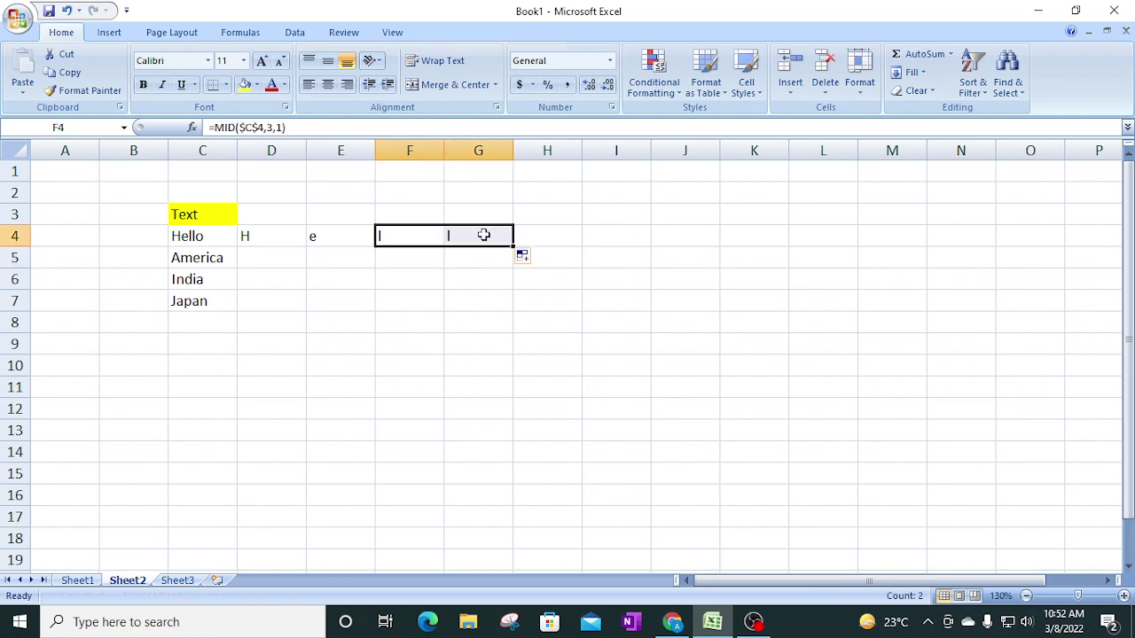
{"action": "left_click", "coordinate": [478, 234]}
{"action": "left_click", "coordinate": [274, 127]}
{"action": "key", "text": "BackSpace"}
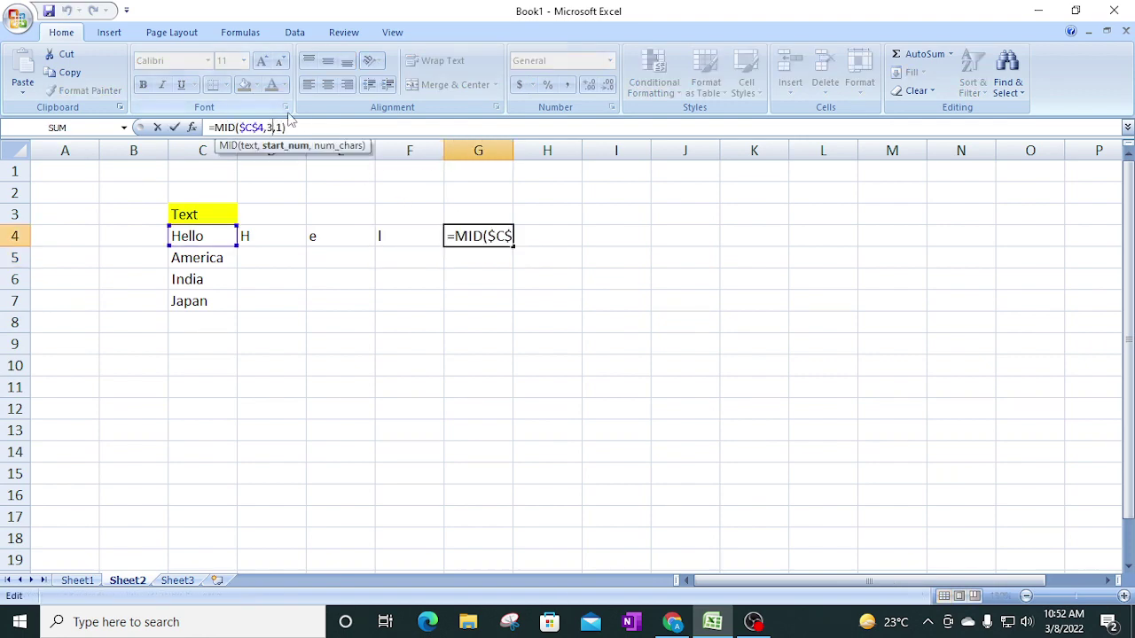
{"action": "type", "text": "4"}
{"action": "key", "text": "Return"}
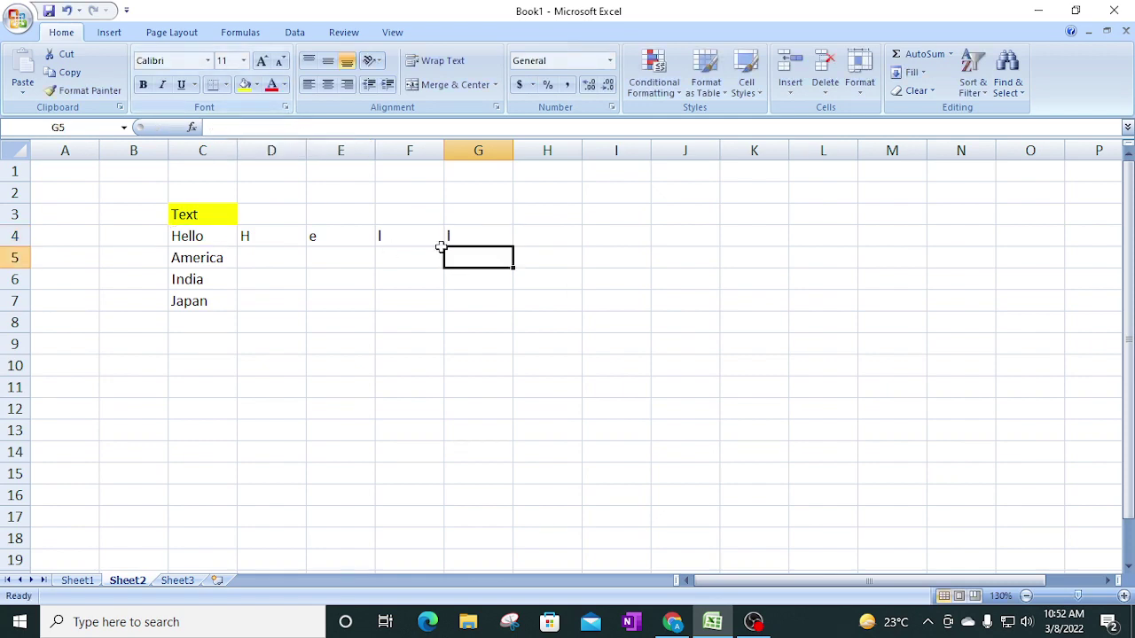
Step: Copy the formula into H4, edit it, and select the letters in D4:H4
{"action": "left_click", "coordinate": [452, 236]}
{"action": "left_click", "coordinate": [535, 248]}
{"action": "left_click", "coordinate": [499, 241]}
{"action": "left_click_drag", "start_coordinate": [513, 247], "coordinate": [555, 238]}
{"action": "left_click", "coordinate": [540, 233]}
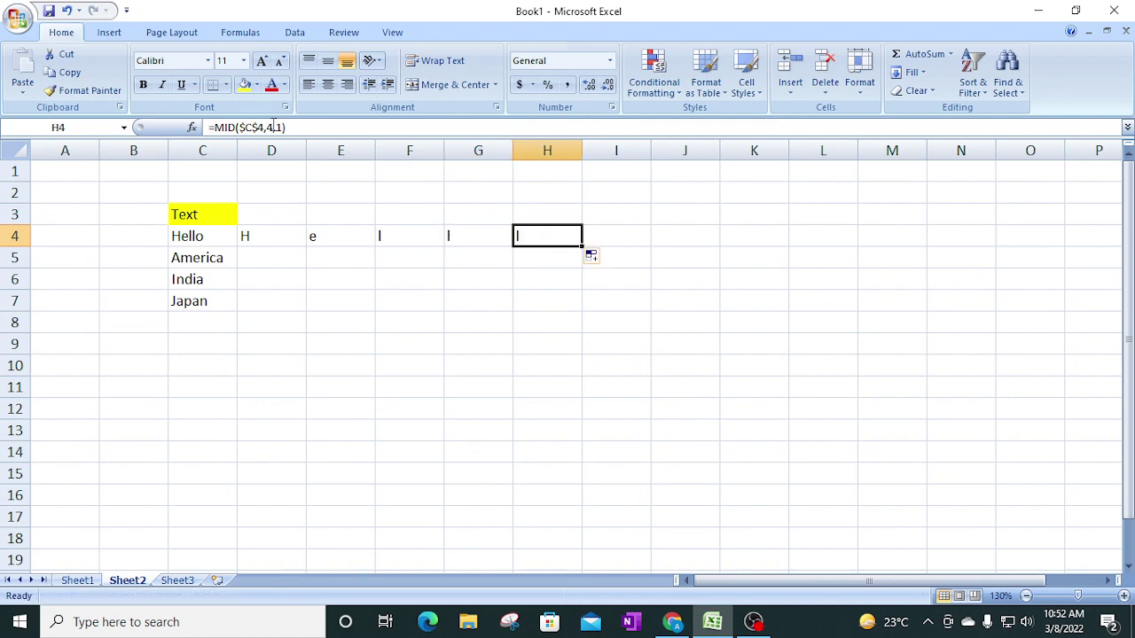
{"action": "left_click", "coordinate": [273, 128]}
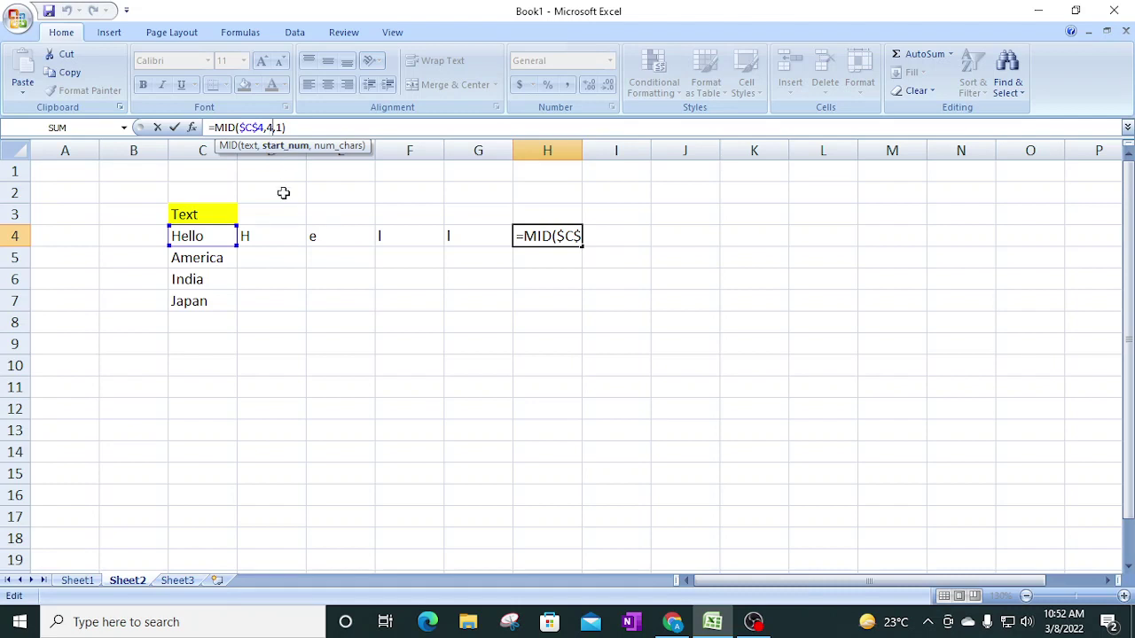
{"action": "key", "text": "ctrl+Return"}
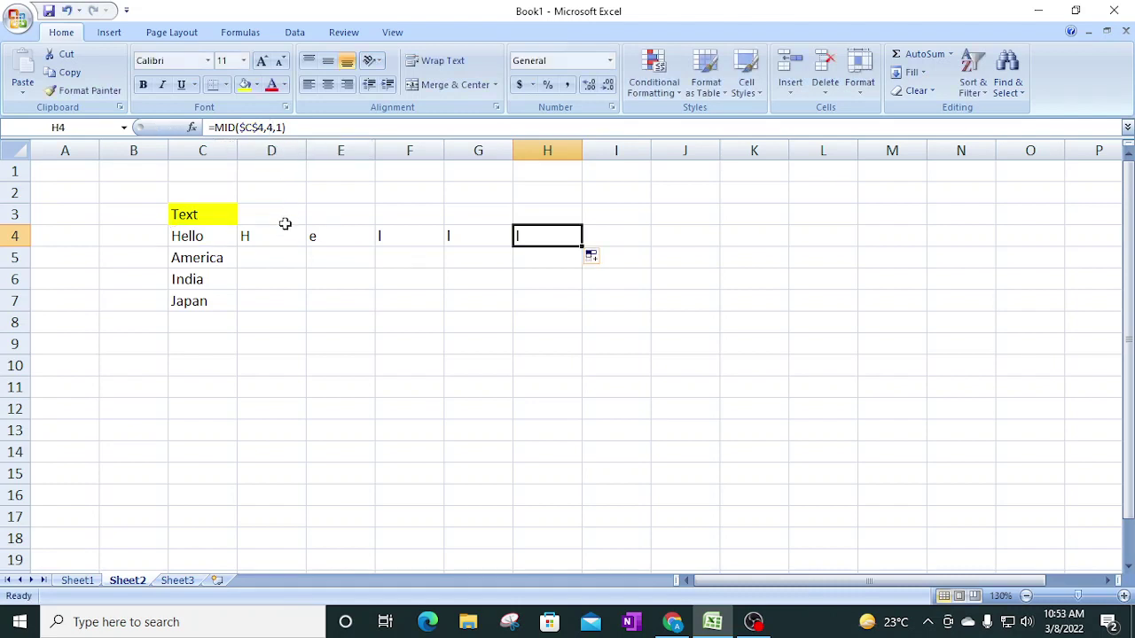
{"action": "left_click", "coordinate": [278, 225]}
{"action": "left_click", "coordinate": [545, 234], "text": "shift"}
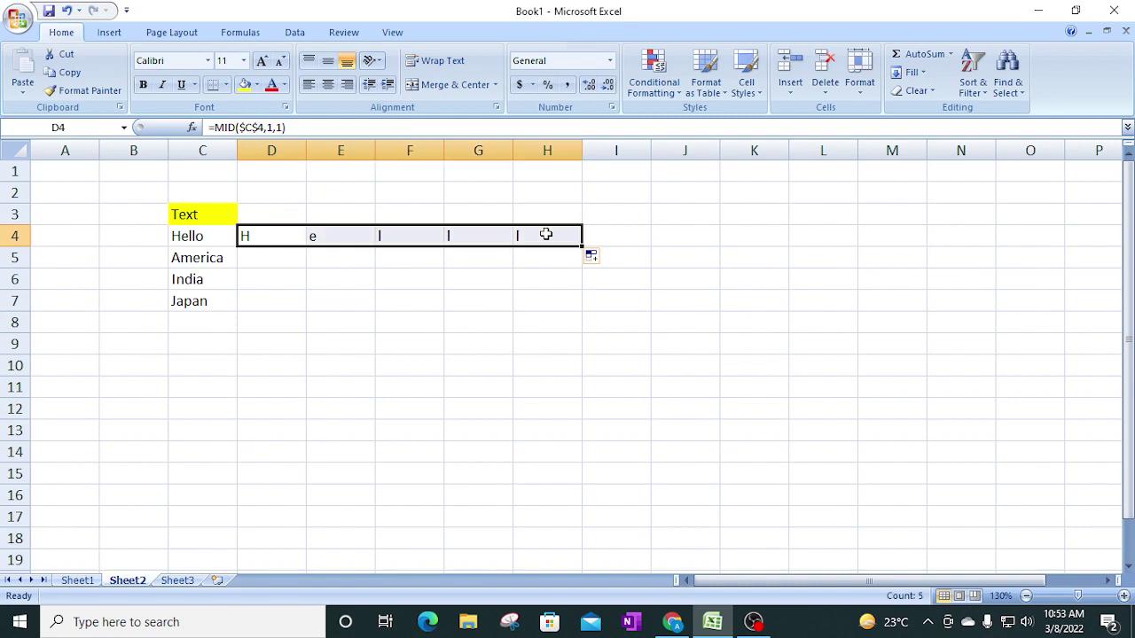
Step: Clear D4:H4 and start a new MID formula in D4 on absolute $C$4
{"action": "key", "text": "Delete"}
{"action": "key", "text": "shift+BackSpace"}
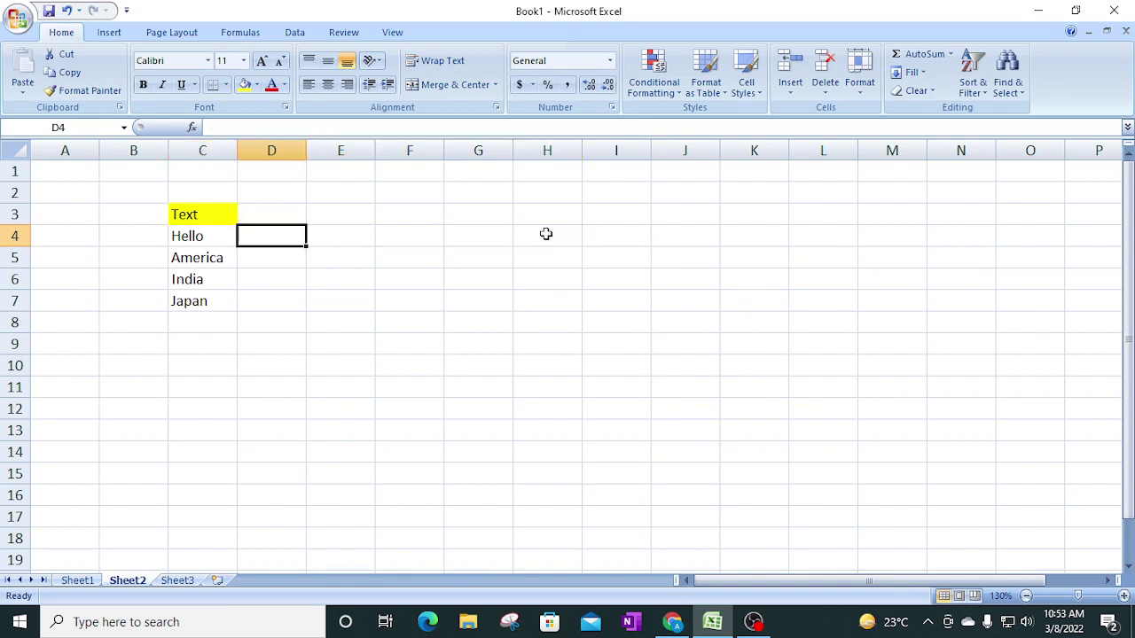
{"action": "type", "text": "=mi"}
{"action": "key", "text": "Tab"}
{"action": "key", "text": "Left"}
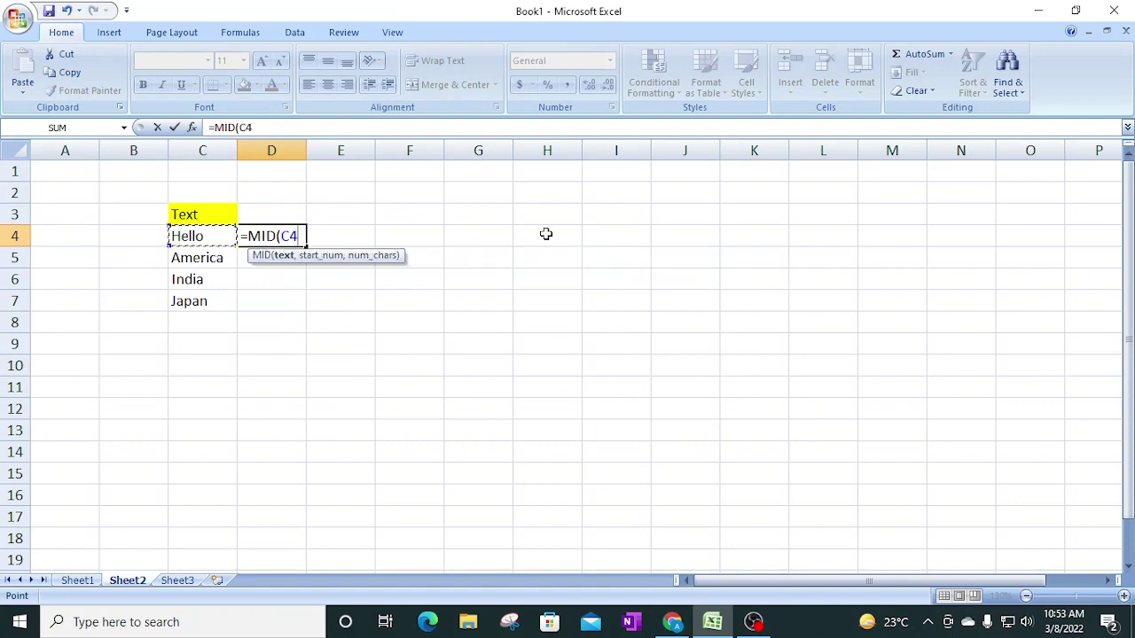
{"action": "key", "text": "F5"}
{"action": "key", "text": "Escape"}
{"action": "key", "text": "F4"}
Step: Complete it as =MID($C$4,COLUMN(A1),1) so D4 shows H
{"action": "type", "text": ","}
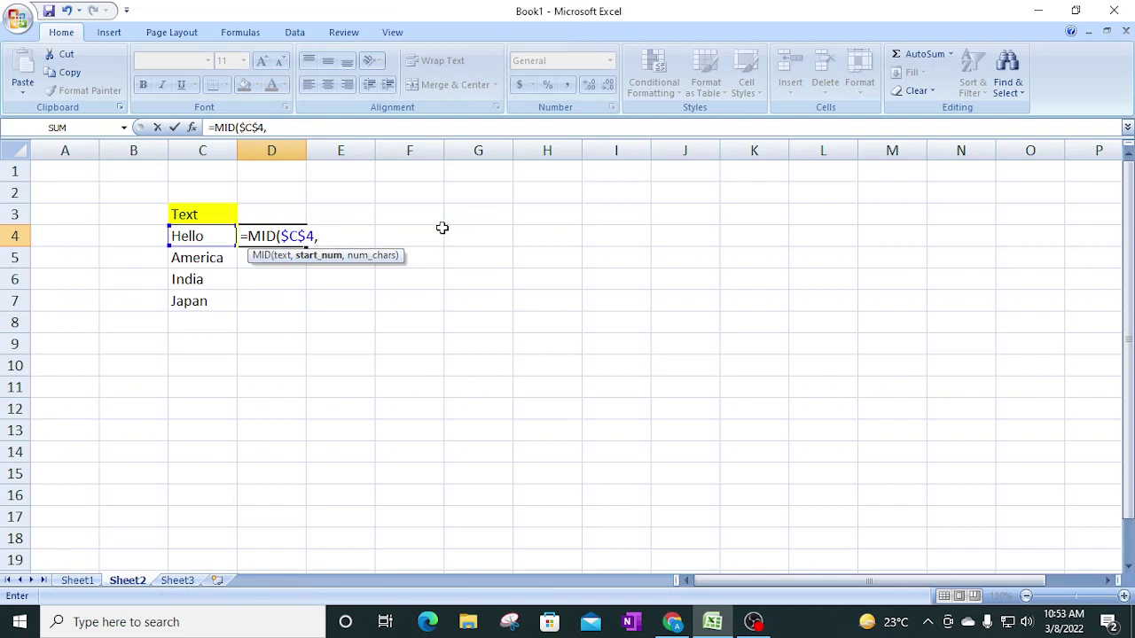
{"action": "type", "text": "col"}
{"action": "key", "text": "Tab"}
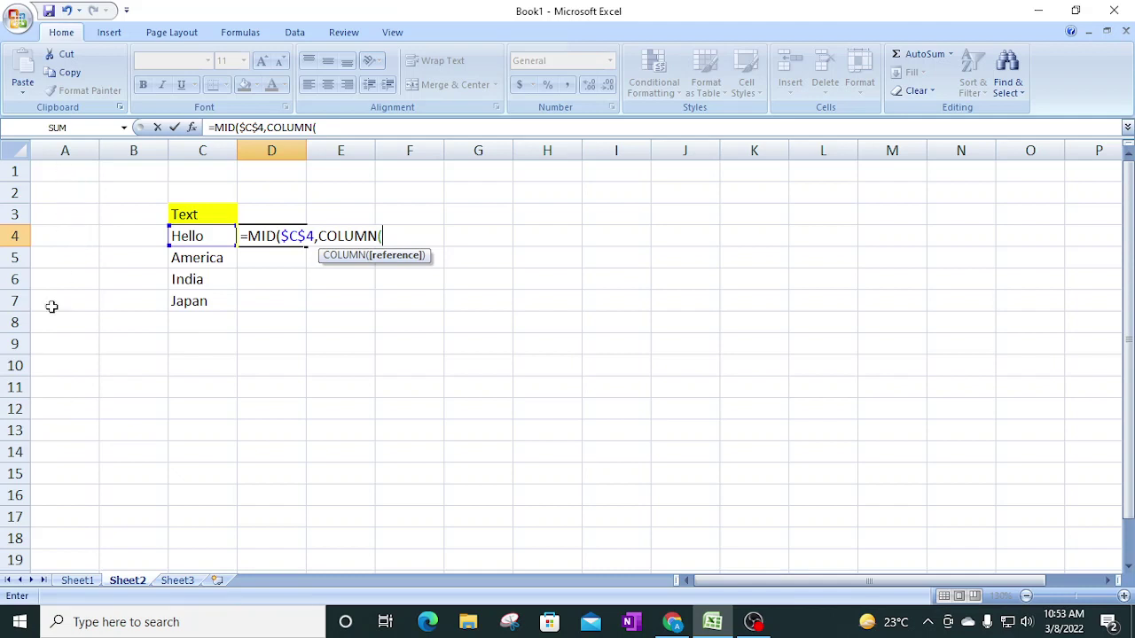
{"action": "left_click", "coordinate": [69, 167]}
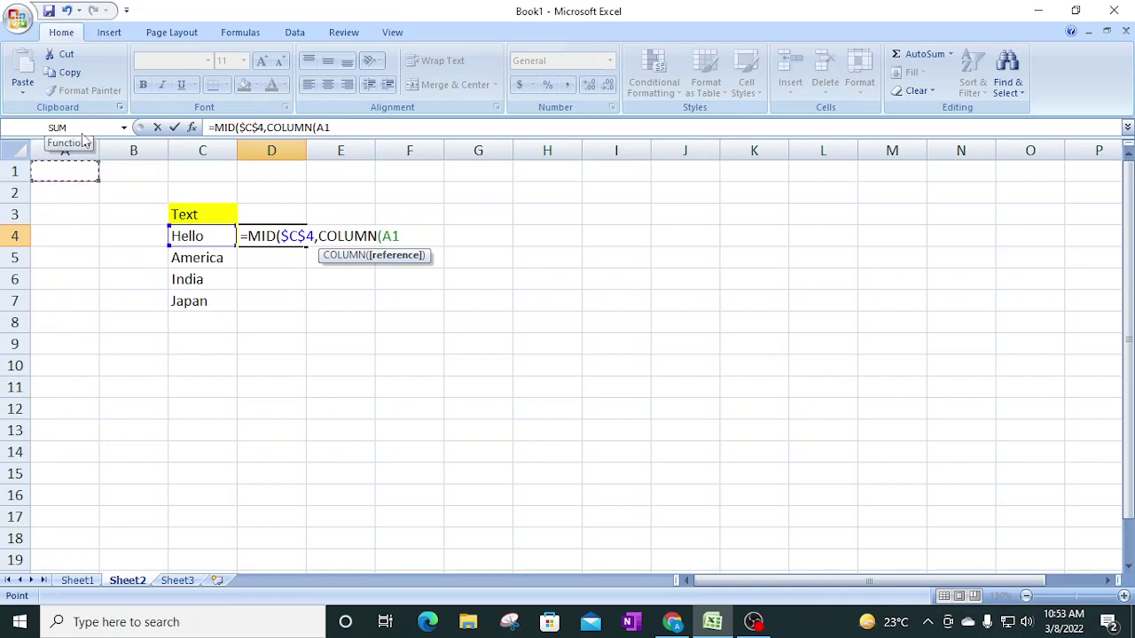
{"action": "type", "text": "),"}
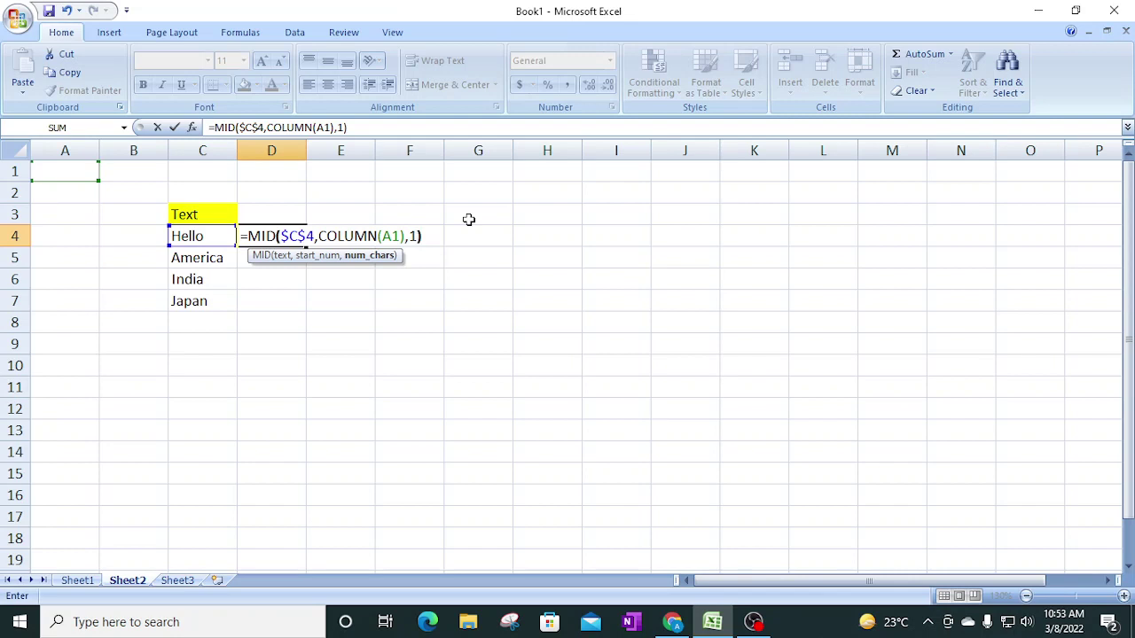
{"action": "type", "text": "1)"}
{"action": "key", "text": "Return"}
{"action": "left_click", "coordinate": [277, 234]}
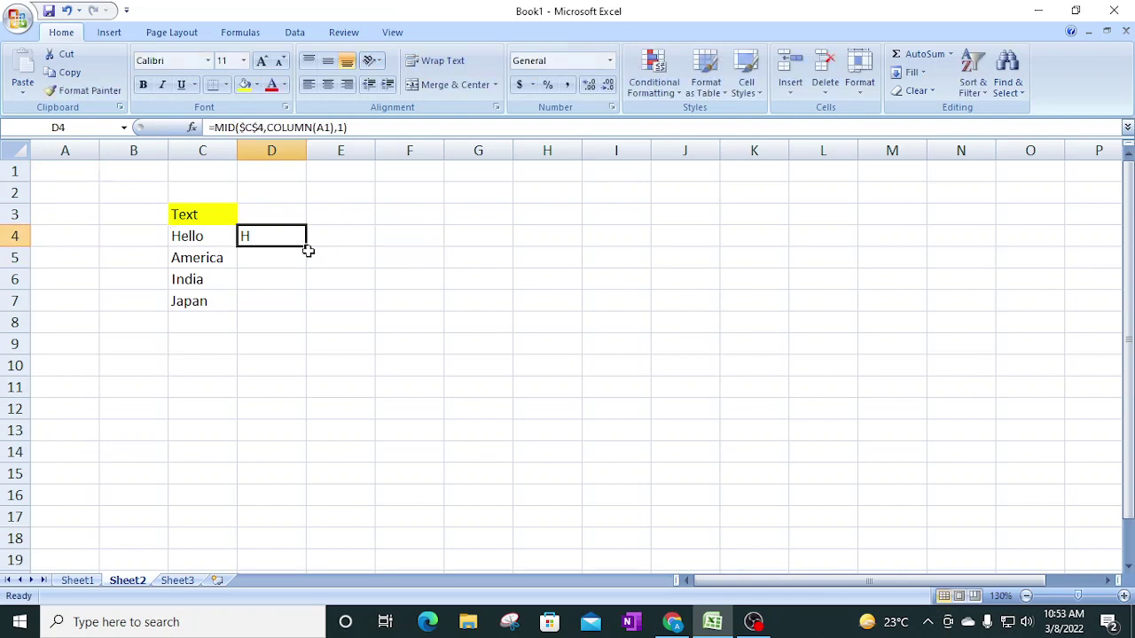
Step: Fill D4's formula across to I4 and down to row 6, then select the repeated D5:H6
{"action": "left_click", "coordinate": [305, 247]}
{"action": "left_click_drag", "start_coordinate": [307, 246], "coordinate": [652, 240]}
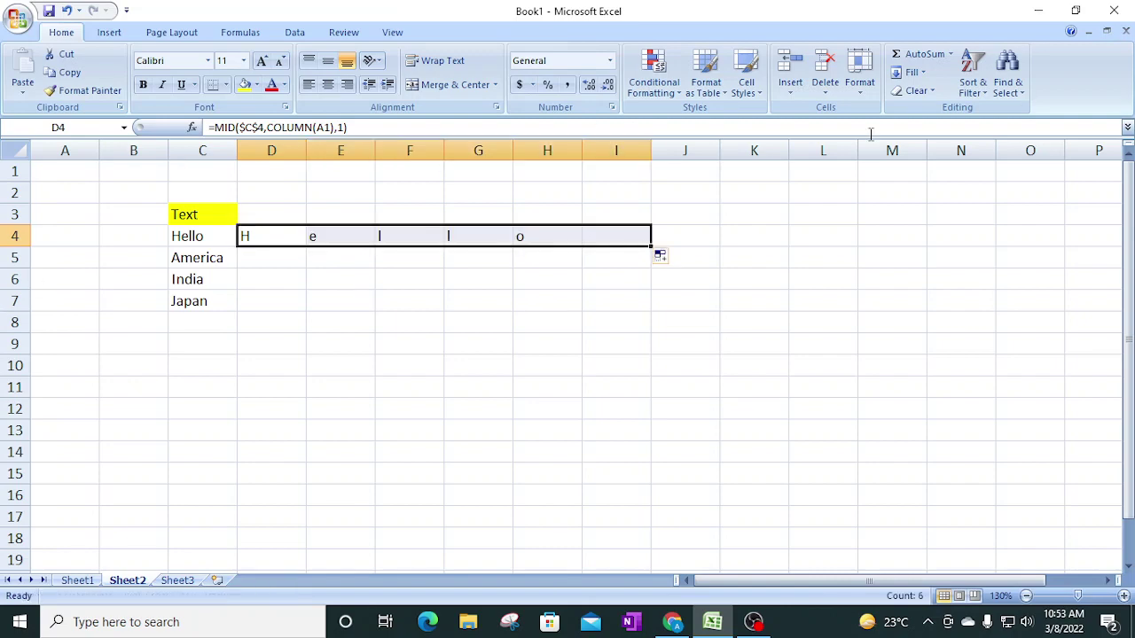
{"action": "left_click", "coordinate": [249, 237]}
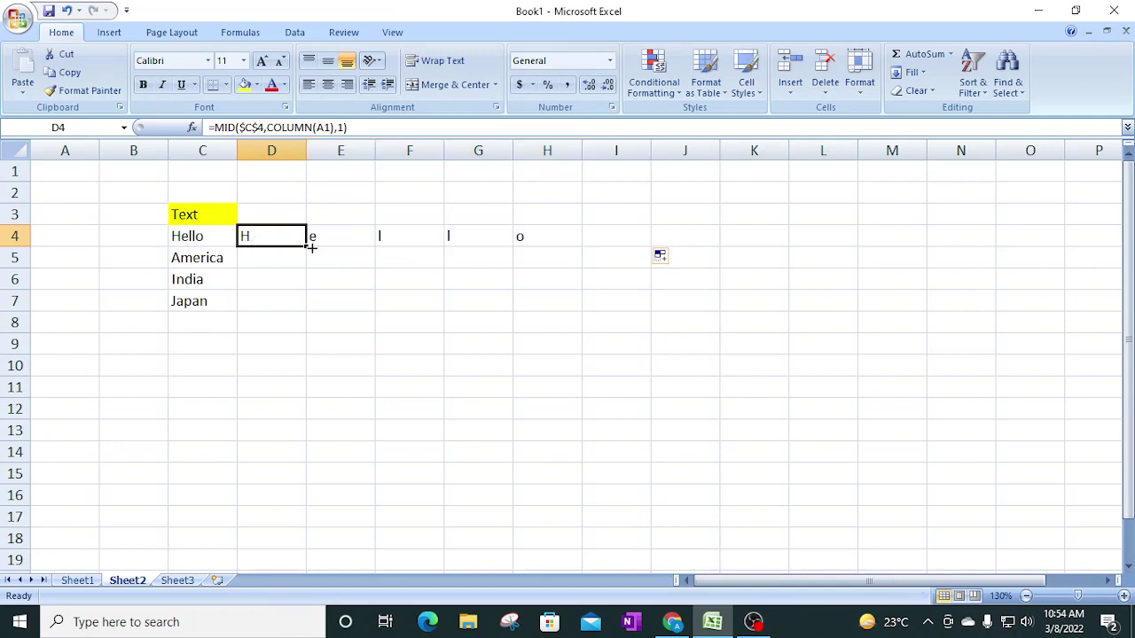
{"action": "left_click_drag", "start_coordinate": [304, 249], "coordinate": [654, 286]}
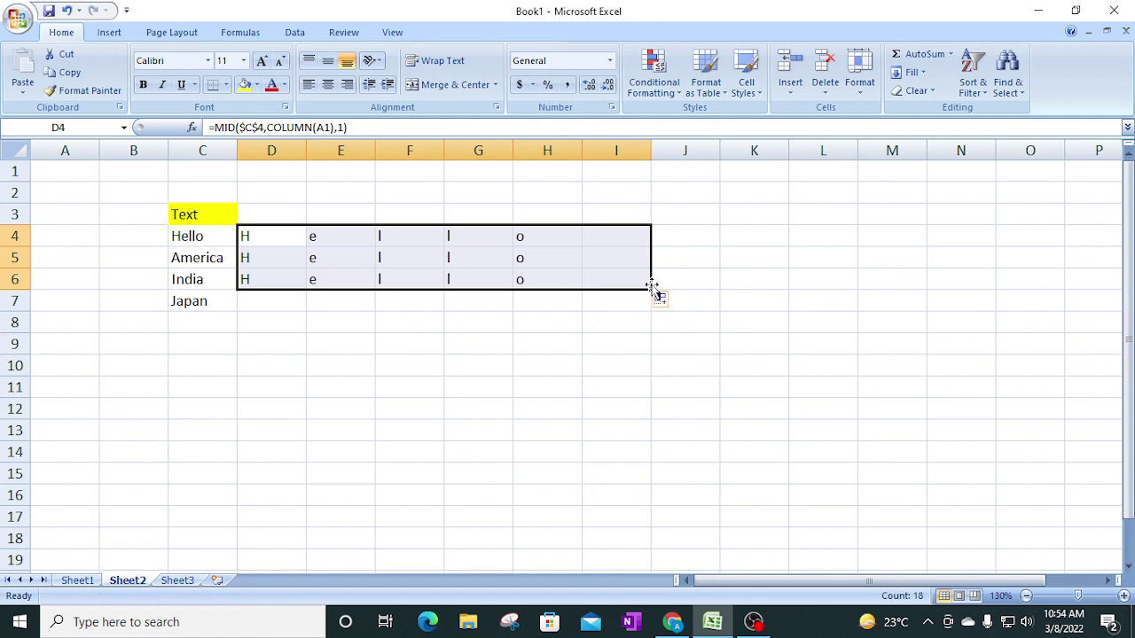
{"action": "left_click", "coordinate": [245, 257]}
{"action": "left_click", "coordinate": [540, 280], "text": "shift"}
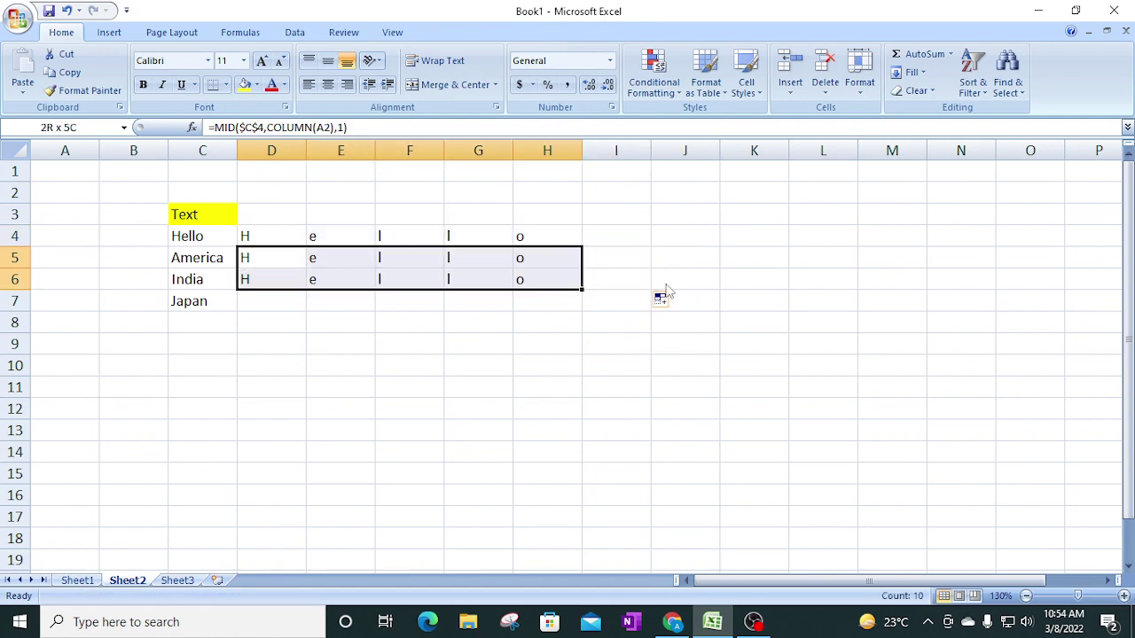
Step: Delete rows 5–6 and change D4 to =MID(C$4,COLUMN(A1),1), still showing H
{"action": "key", "text": "Delete"}
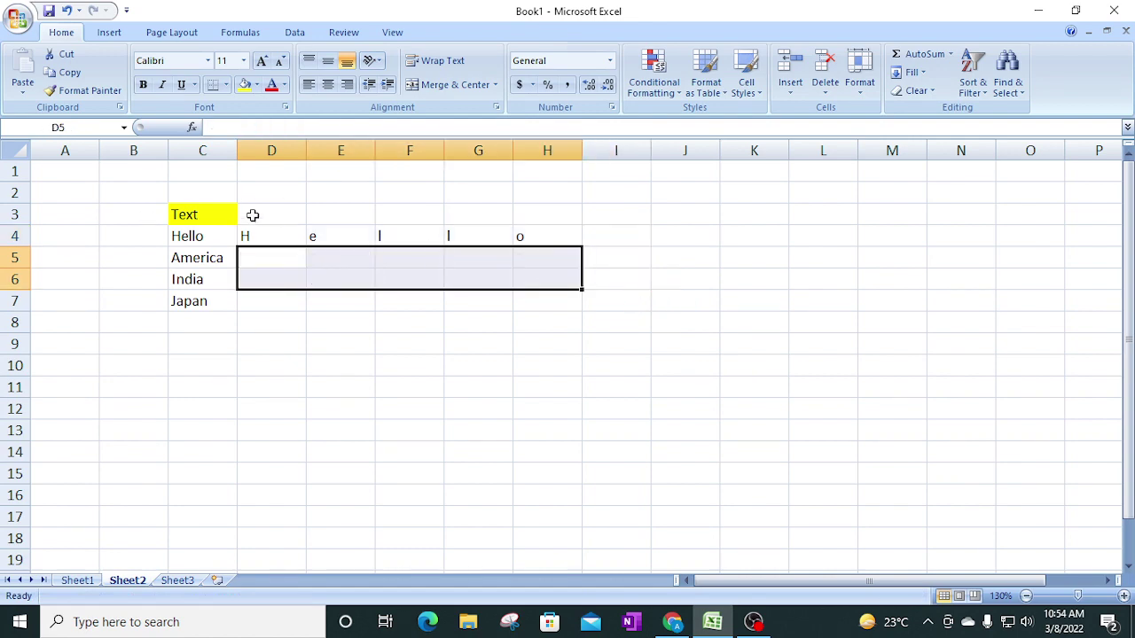
{"action": "left_click", "coordinate": [256, 233]}
{"action": "left_click", "coordinate": [255, 128]}
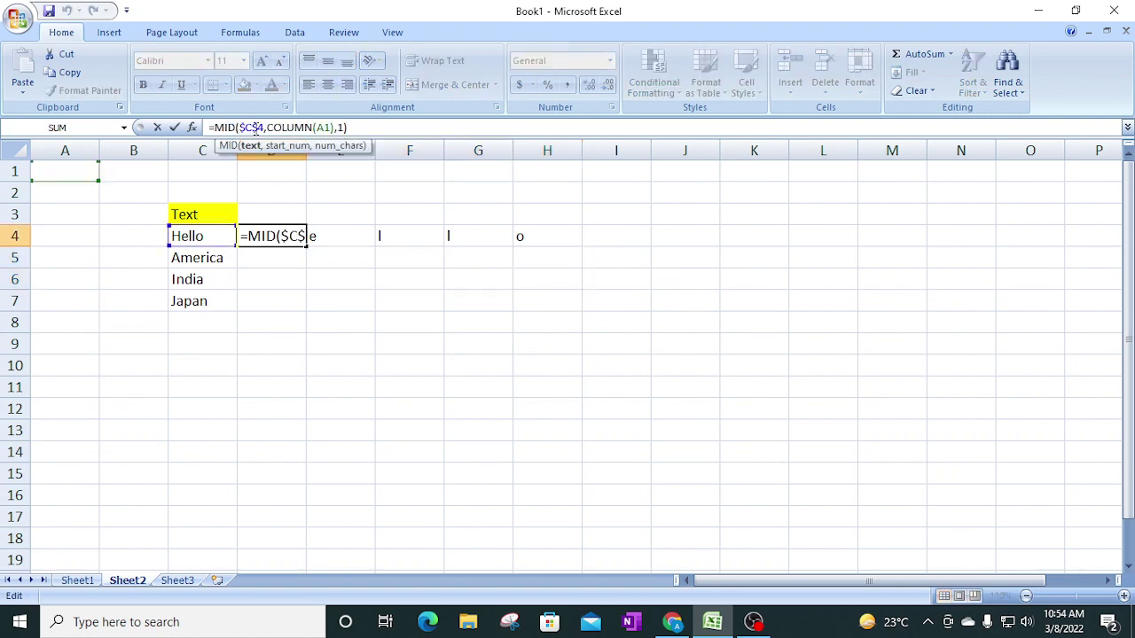
{"action": "key", "text": "F4"}
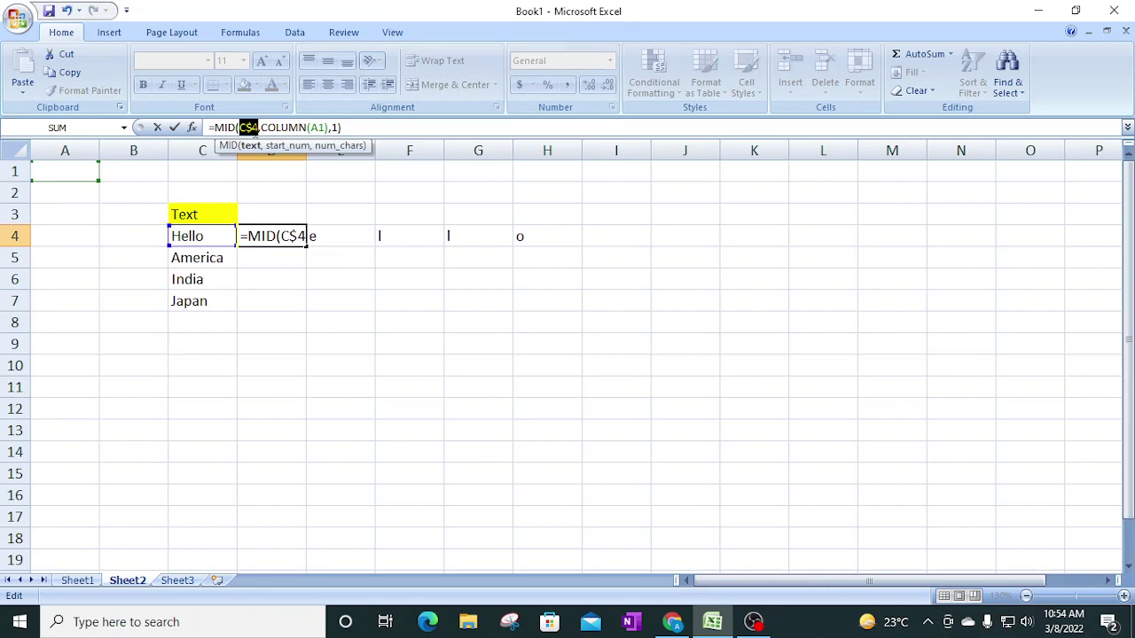
{"action": "key", "text": "Return"}
{"action": "left_click", "coordinate": [267, 236]}
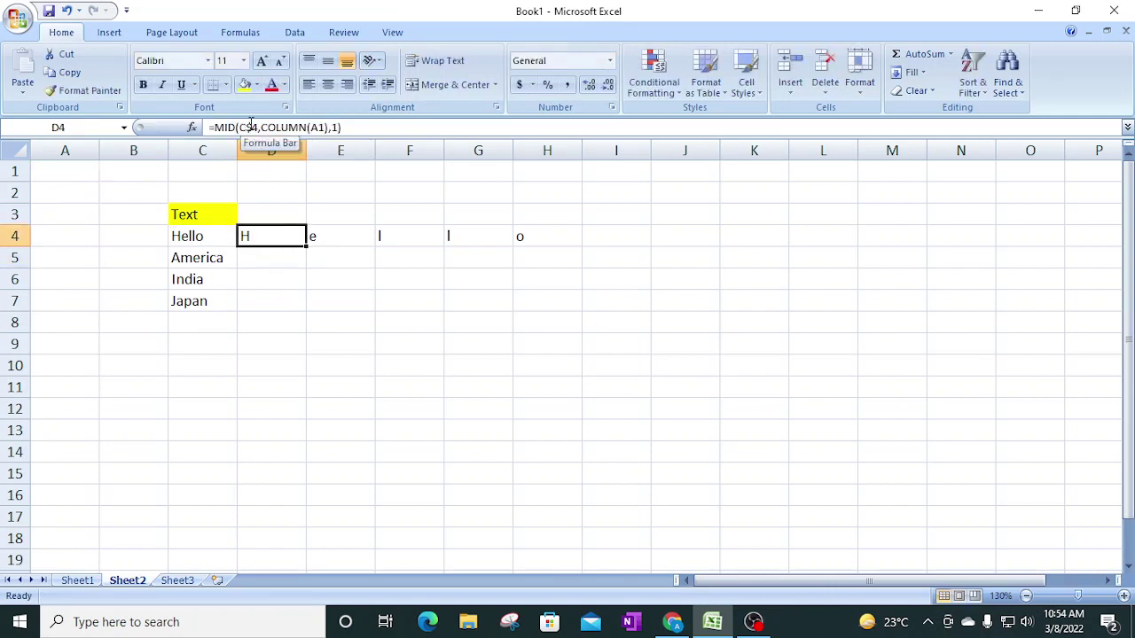
Step: After a test copy to D5 still shows H, change D4's reference from C$4 to $C4
{"action": "left_click_drag", "start_coordinate": [306, 247], "coordinate": [307, 266]}
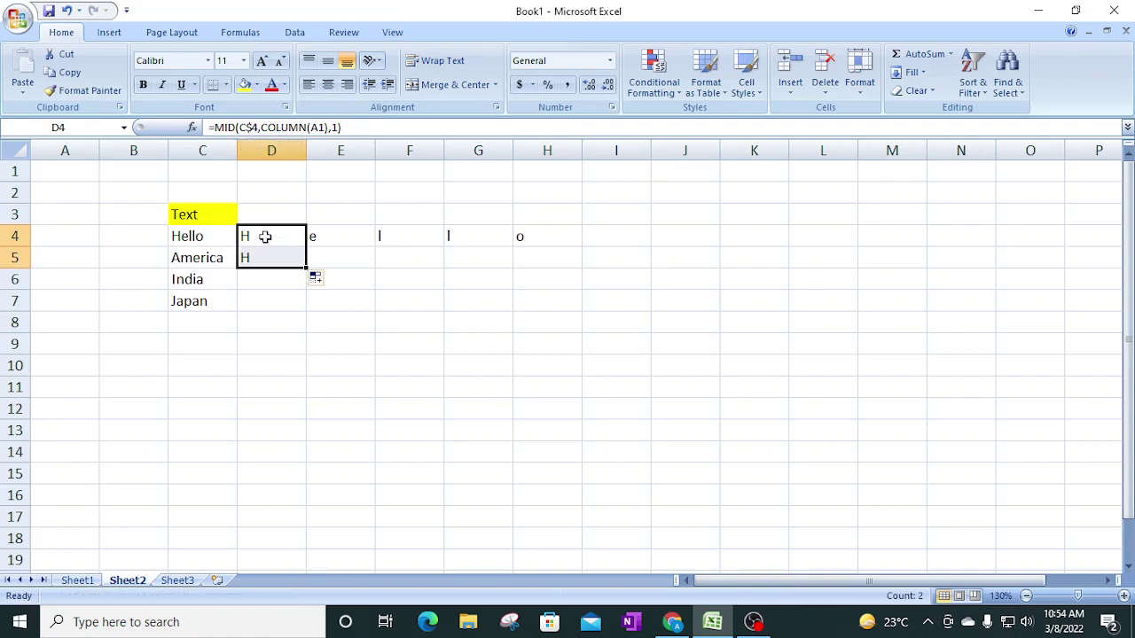
{"action": "double_click", "coordinate": [265, 237]}
{"action": "left_click", "coordinate": [251, 128]}
{"action": "key", "text": "BackSpace"}
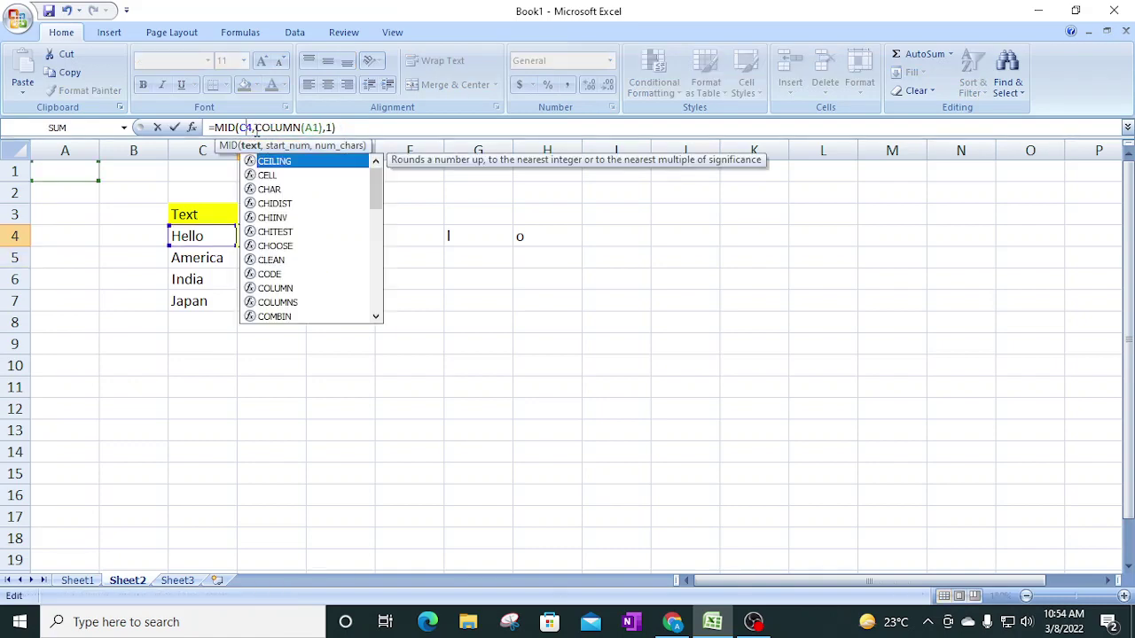
{"action": "key", "text": "Left"}
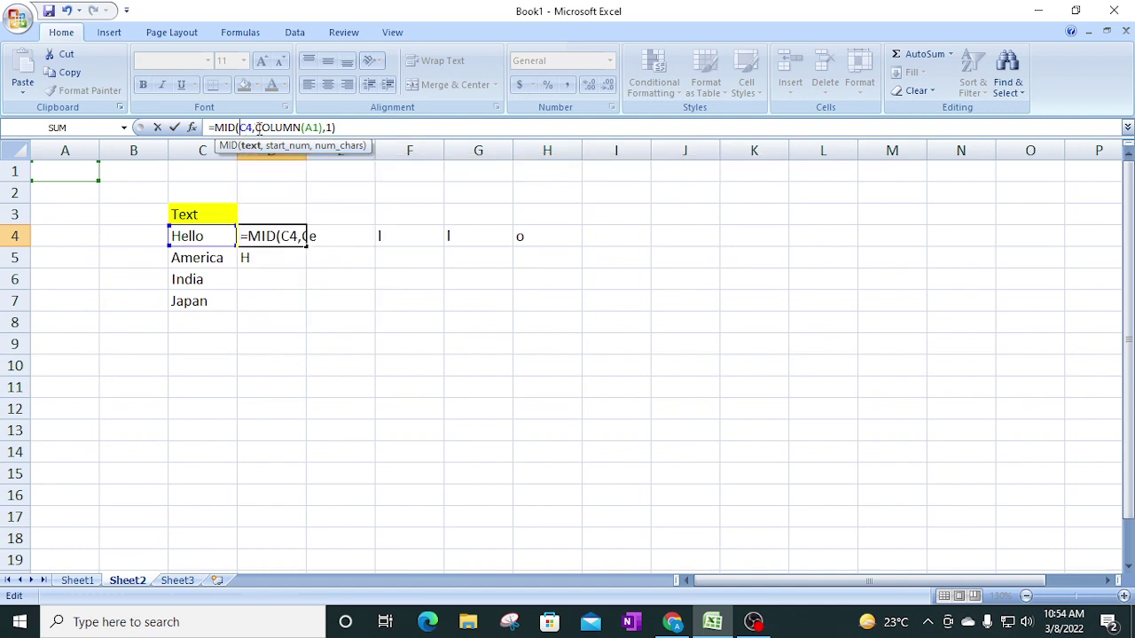
{"action": "type", "text": "$"}
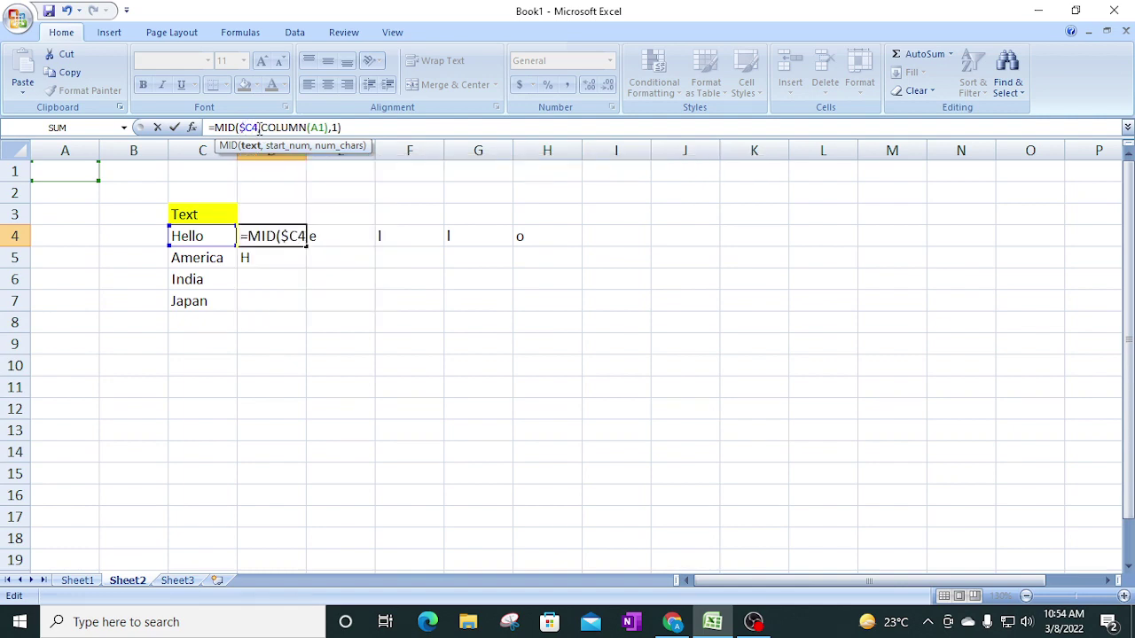
{"action": "key", "text": "Return"}
Step: Copy the corrected D4 formula down to D5, which now shows A
{"action": "left_click", "coordinate": [253, 235]}
{"action": "left_click_drag", "start_coordinate": [306, 249], "coordinate": [306, 268]}
{"action": "left_click", "coordinate": [260, 235]}
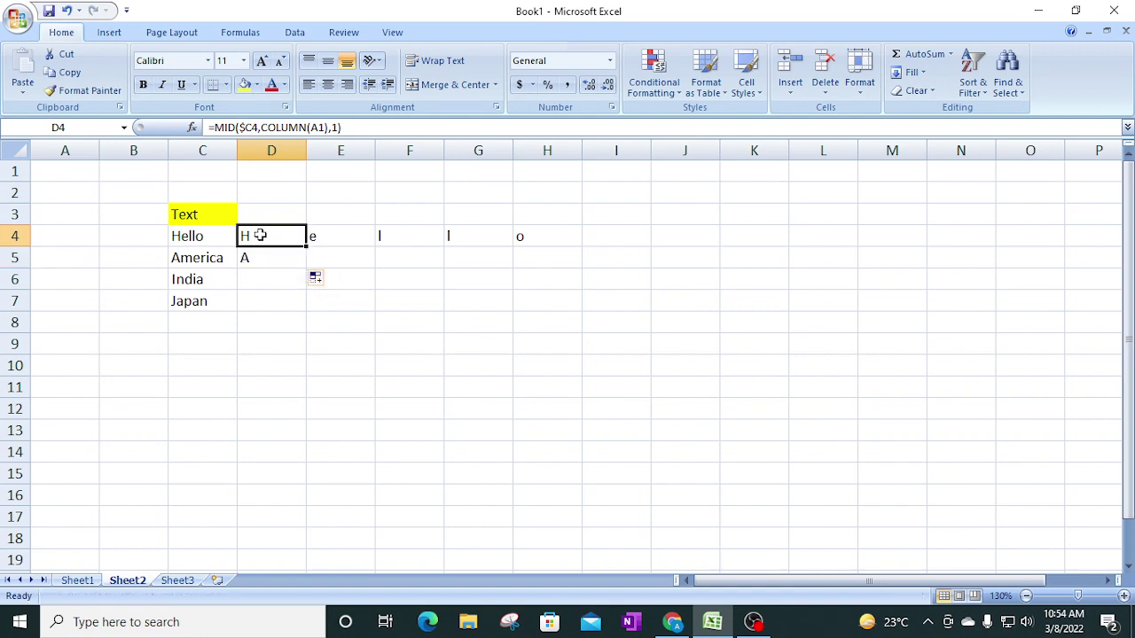
Step: Fill the MID letter formula over D4:L7, splitting Hello, America, India and Japan
{"action": "left_click", "coordinate": [536, 235], "text": "shift"}
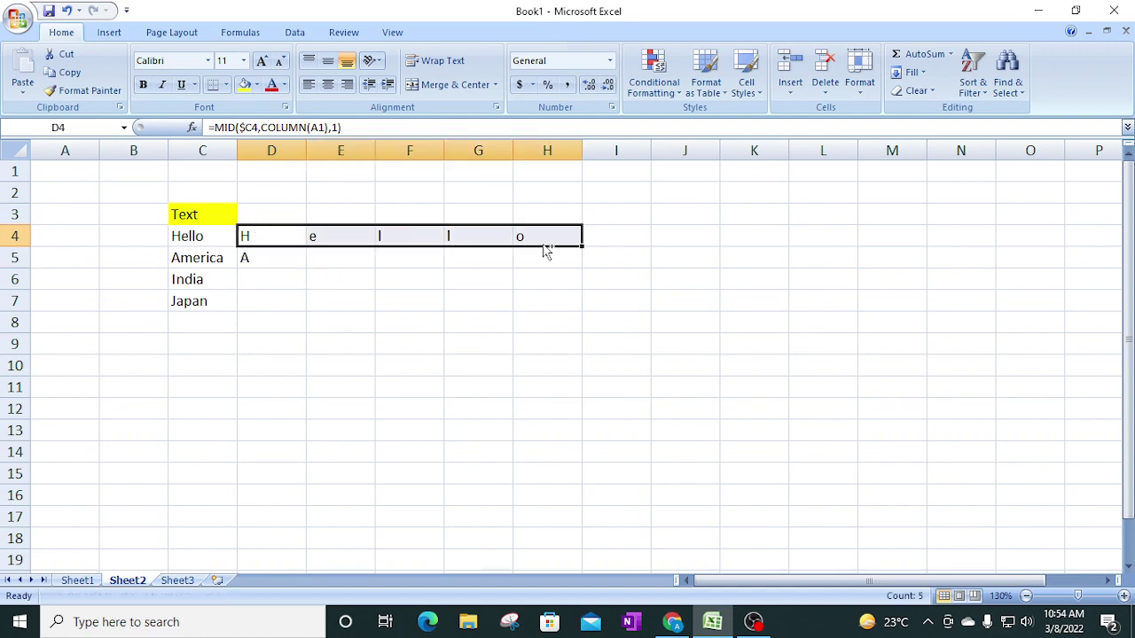
{"action": "left_click", "coordinate": [266, 236]}
{"action": "left_click_drag", "start_coordinate": [306, 246], "coordinate": [583, 312]}
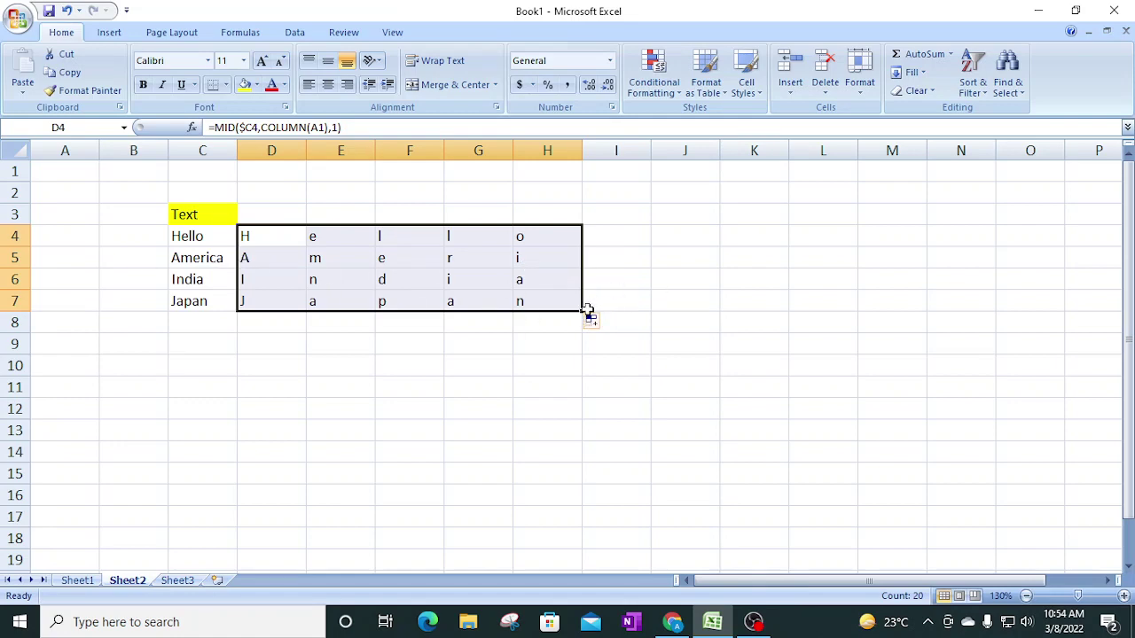
{"action": "left_click_drag", "start_coordinate": [582, 311], "coordinate": [828, 308]}
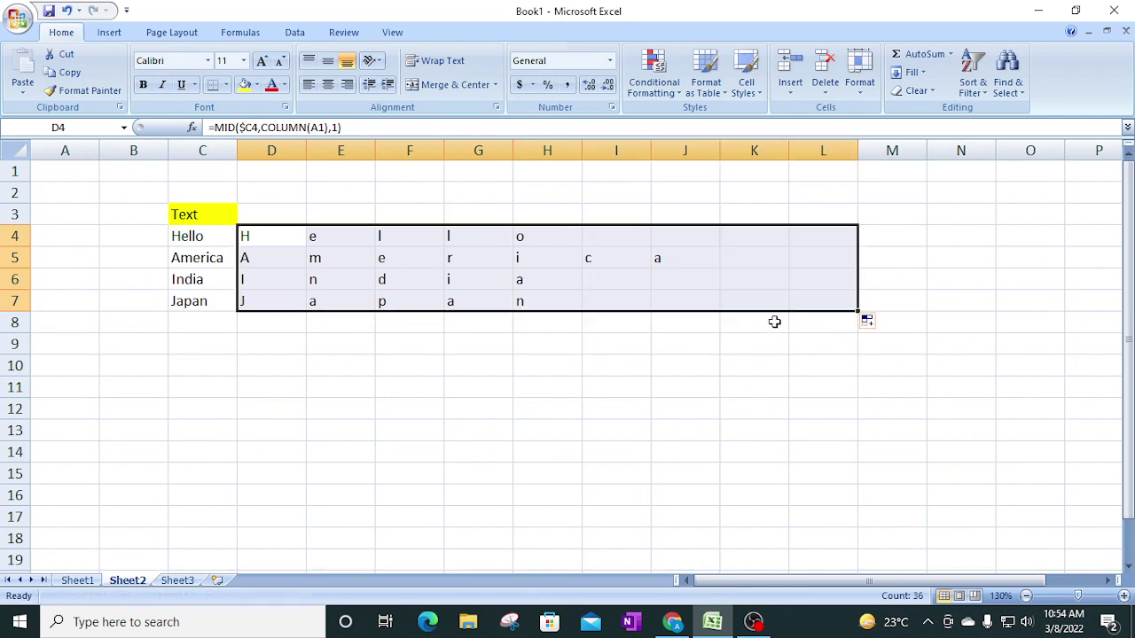
Step: Narrow columns D through J together so the letters sit beside each word
{"action": "left_click", "coordinate": [288, 142]}
{"action": "left_click_drag", "start_coordinate": [288, 142], "coordinate": [684, 142]}
{"action": "left_click_drag", "start_coordinate": [305, 153], "coordinate": [262, 162]}
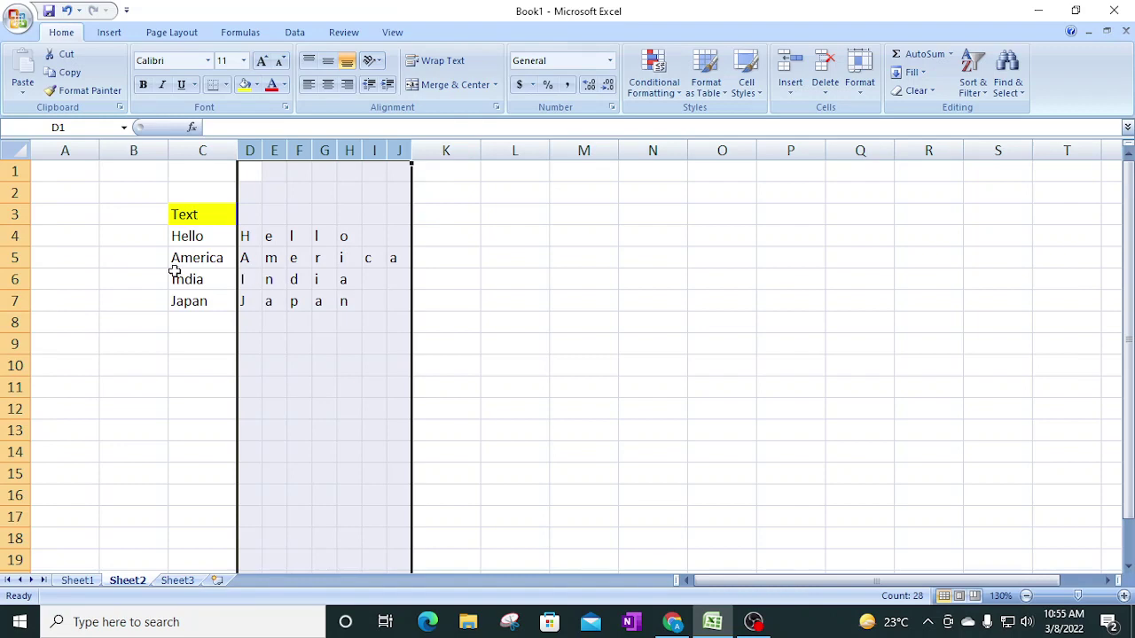
{"action": "left_click", "coordinate": [188, 322]}
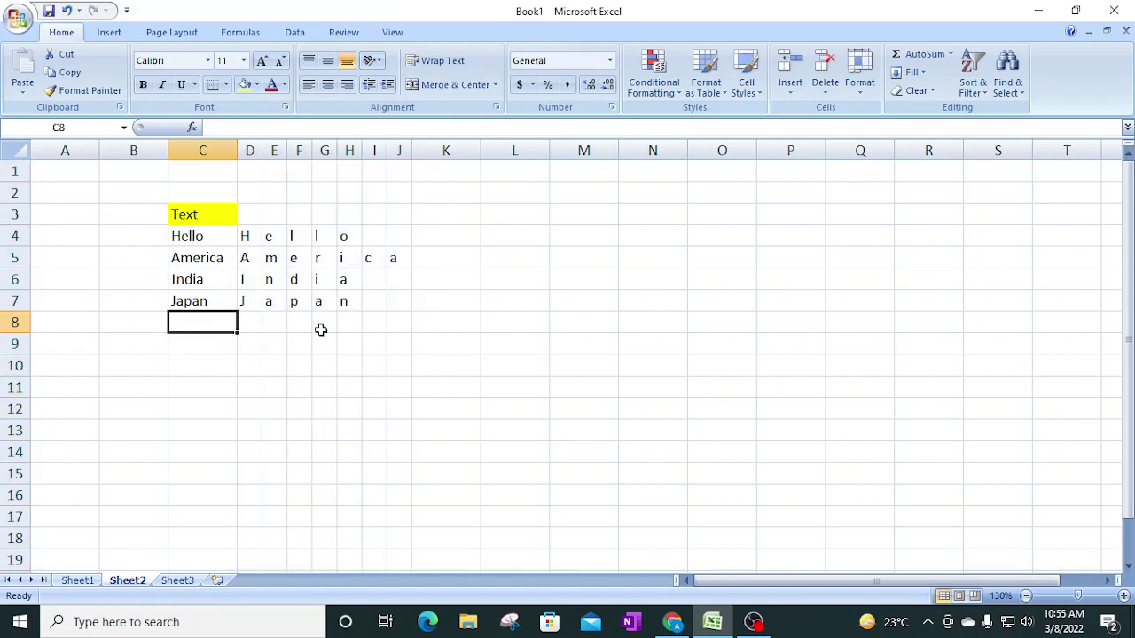
Step: Enter 'Hello world lets learn something' in C8 and autofit column C to it
{"action": "type", "text": "He"}
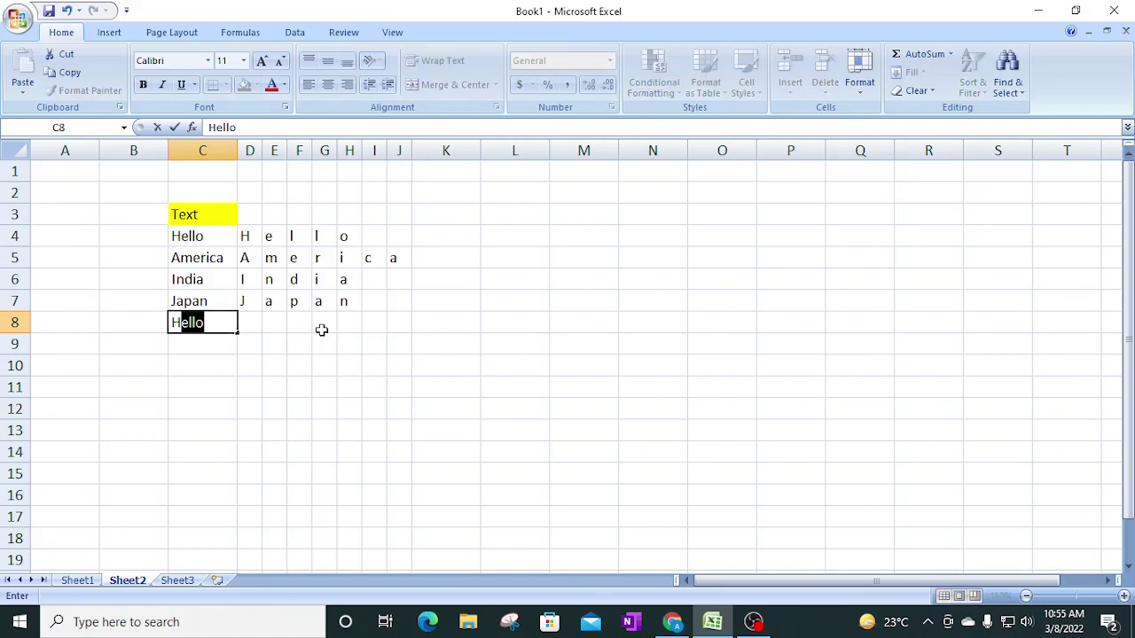
{"action": "type", "text": "llo w"}
{"action": "key", "text": "BackSpace"}
{"action": "type", "text": "world"}
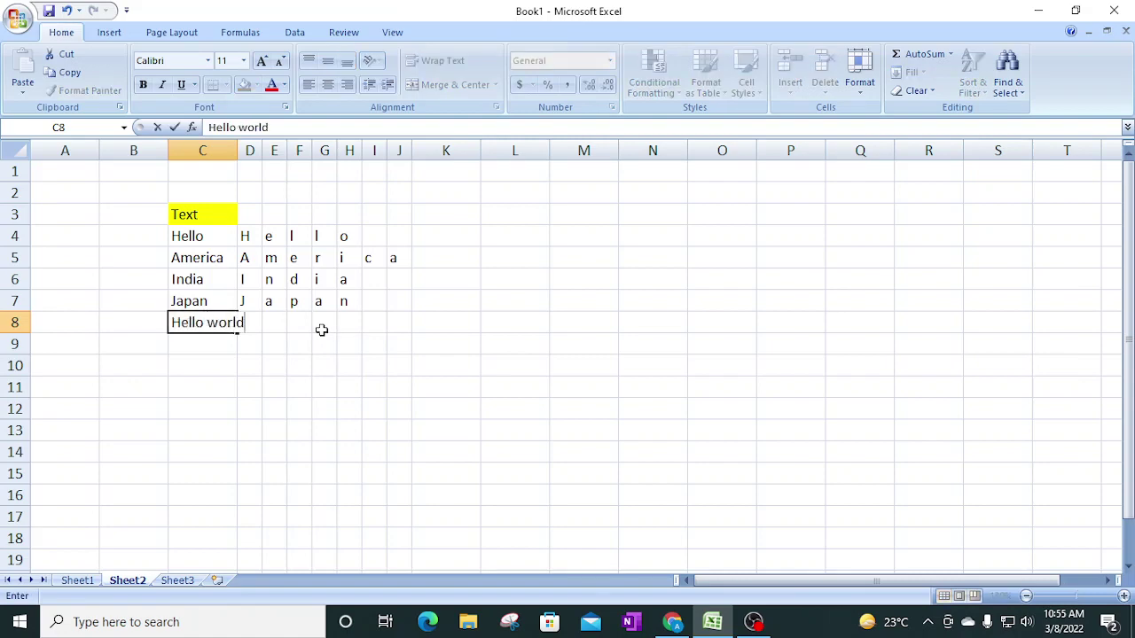
{"action": "type", "text": " lets learn som"}
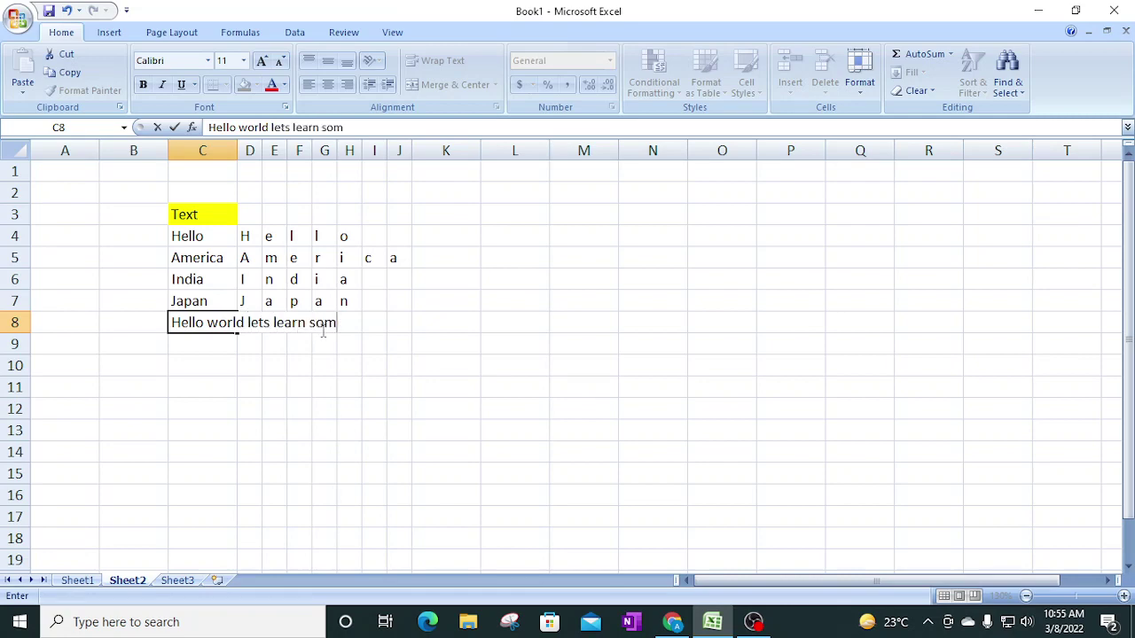
{"action": "type", "text": "ething"}
{"action": "key", "text": "Return"}
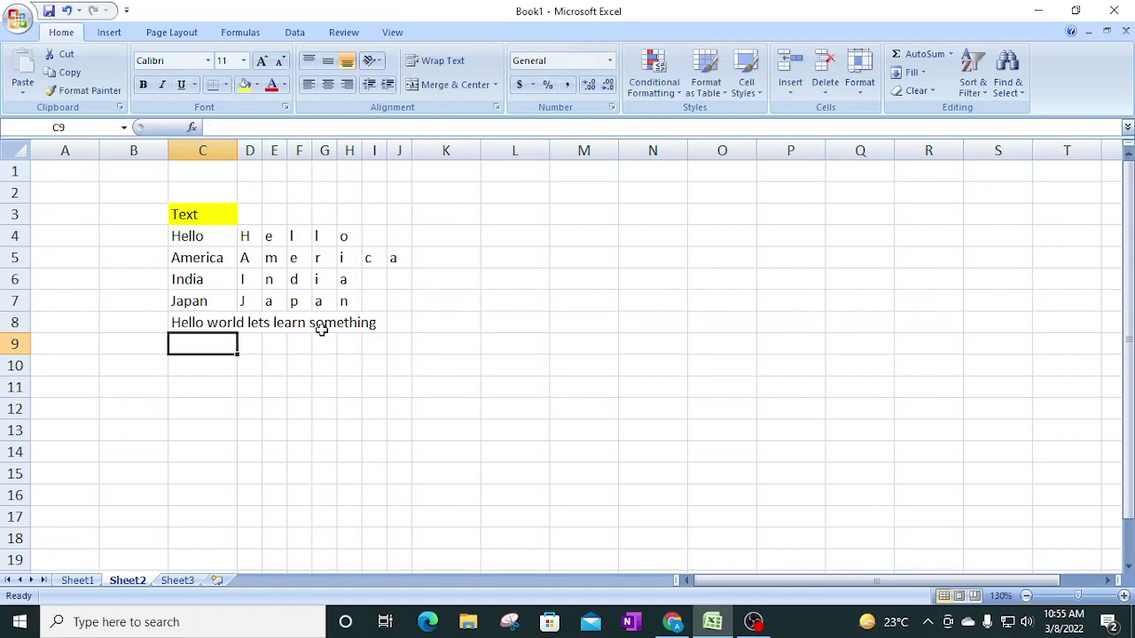
{"action": "double_click", "coordinate": [237, 146]}
{"action": "left_click", "coordinate": [338, 323]}
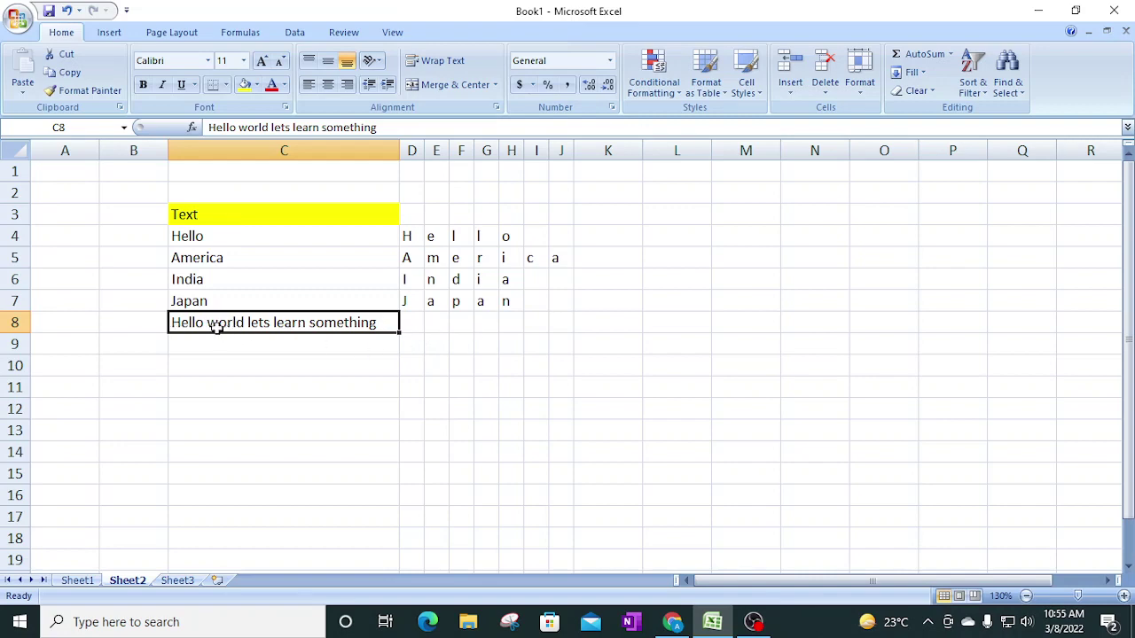
Step: Clear the accidental copies of the sentence filled across row 8
{"action": "left_click_drag", "start_coordinate": [400, 333], "coordinate": [980, 328]}
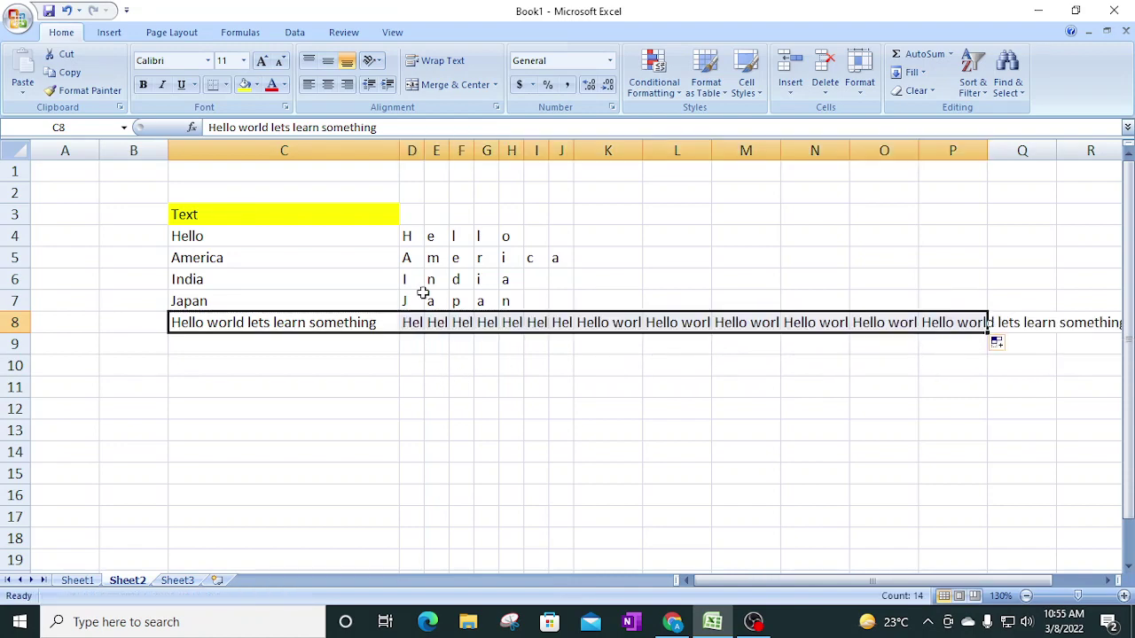
{"action": "left_click", "coordinate": [419, 323]}
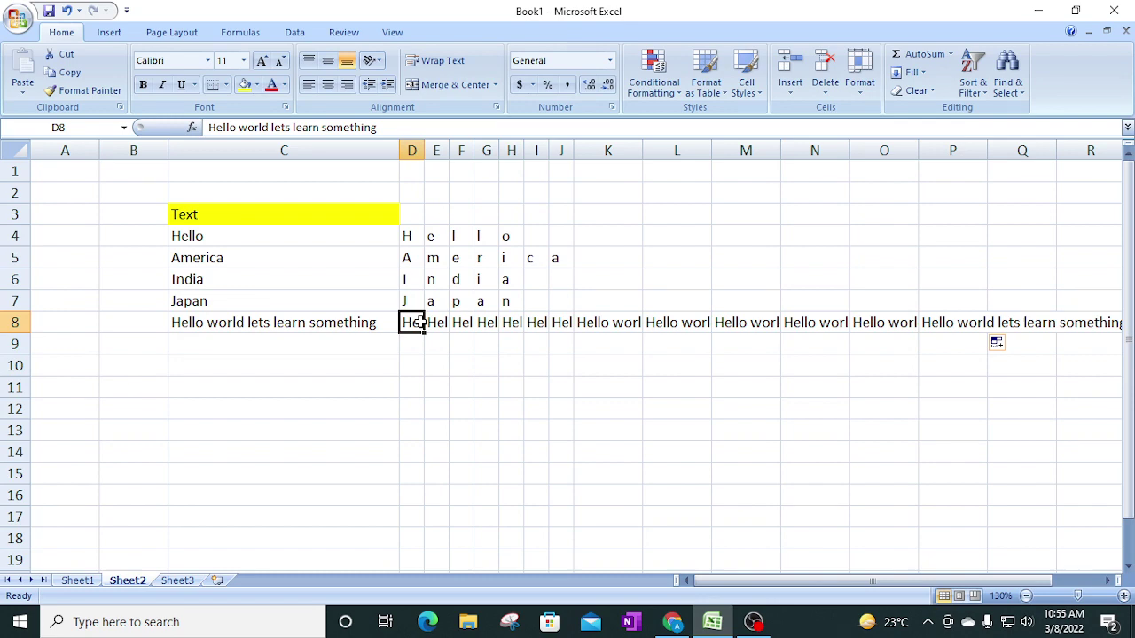
{"action": "key", "text": "ctrl+shift+Right"}
{"action": "key", "text": "Delete"}
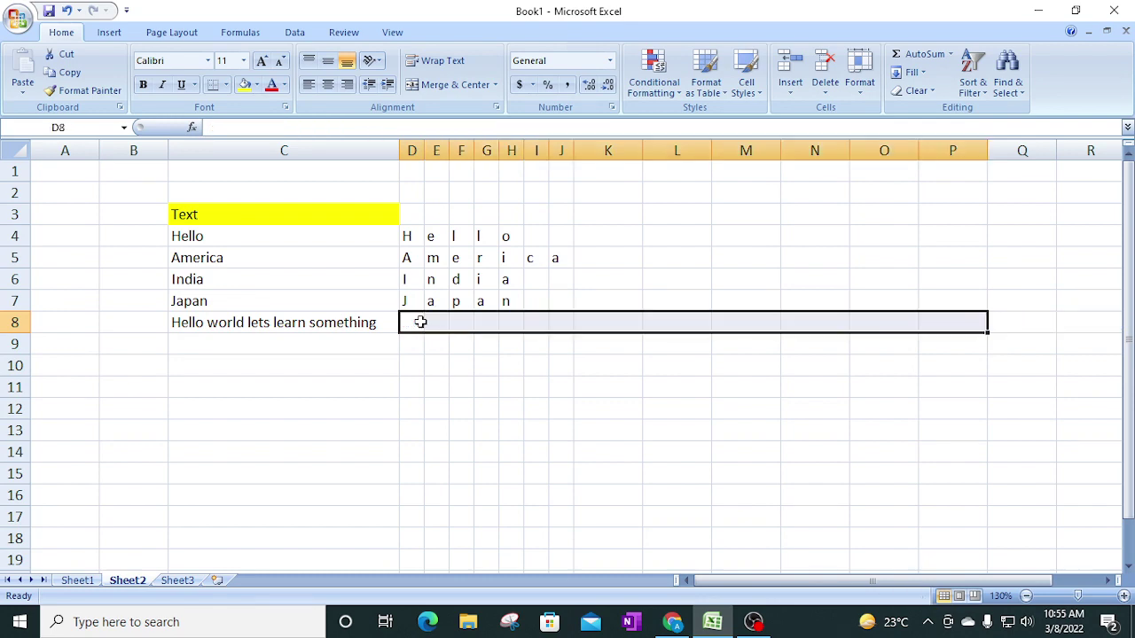
Step: Copy the letter formulas from D7:I7 down into row 8
{"action": "left_click", "coordinate": [420, 303]}
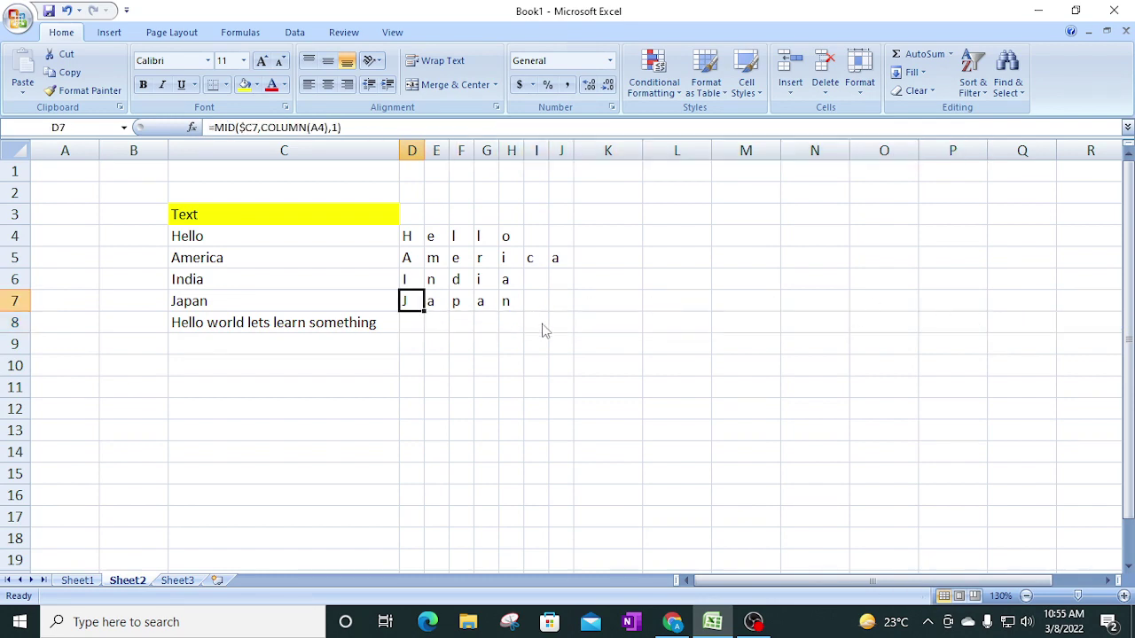
{"action": "left_click", "coordinate": [494, 333], "text": "shift"}
{"action": "left_click", "coordinate": [520, 324], "text": "shift"}
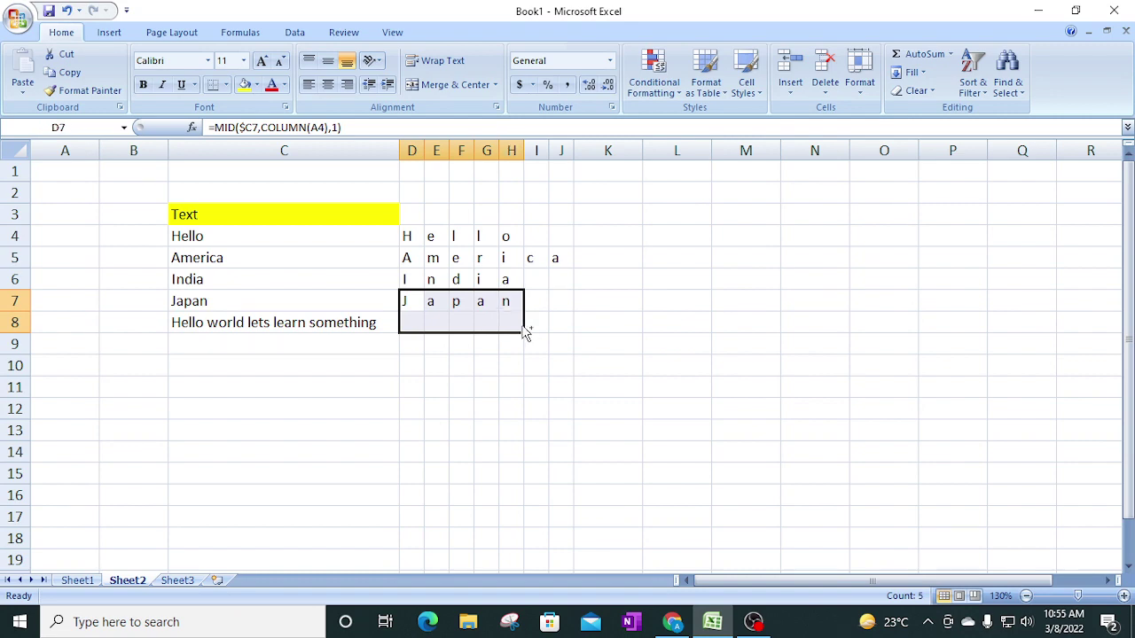
{"action": "left_click", "coordinate": [412, 300]}
{"action": "left_click", "coordinate": [541, 309], "text": "shift"}
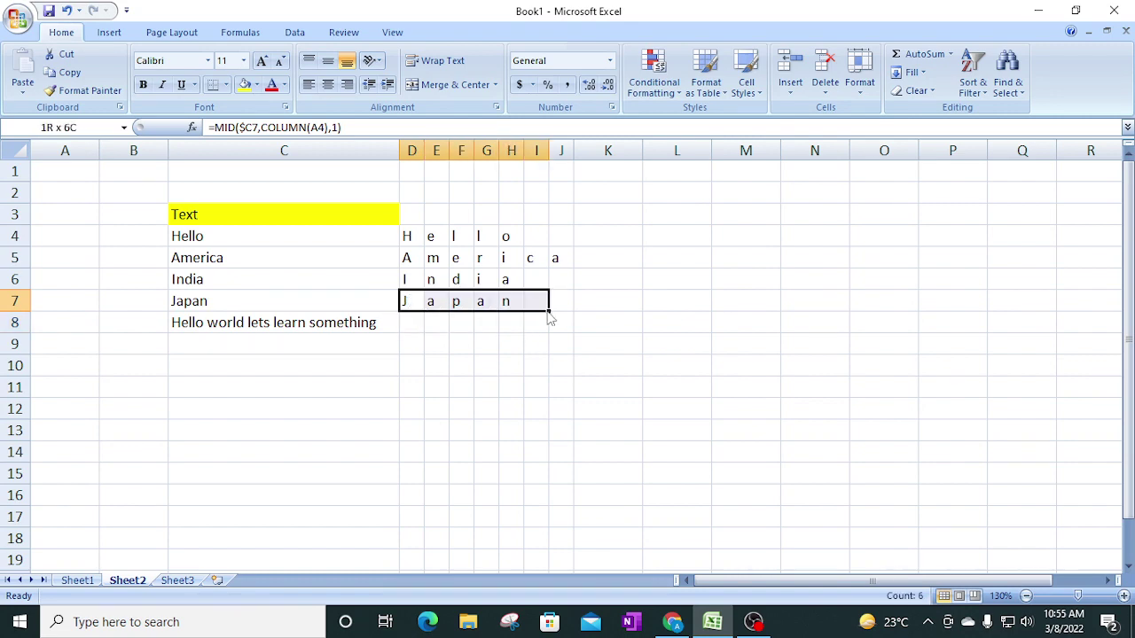
{"action": "left_click_drag", "start_coordinate": [549, 313], "coordinate": [548, 330]}
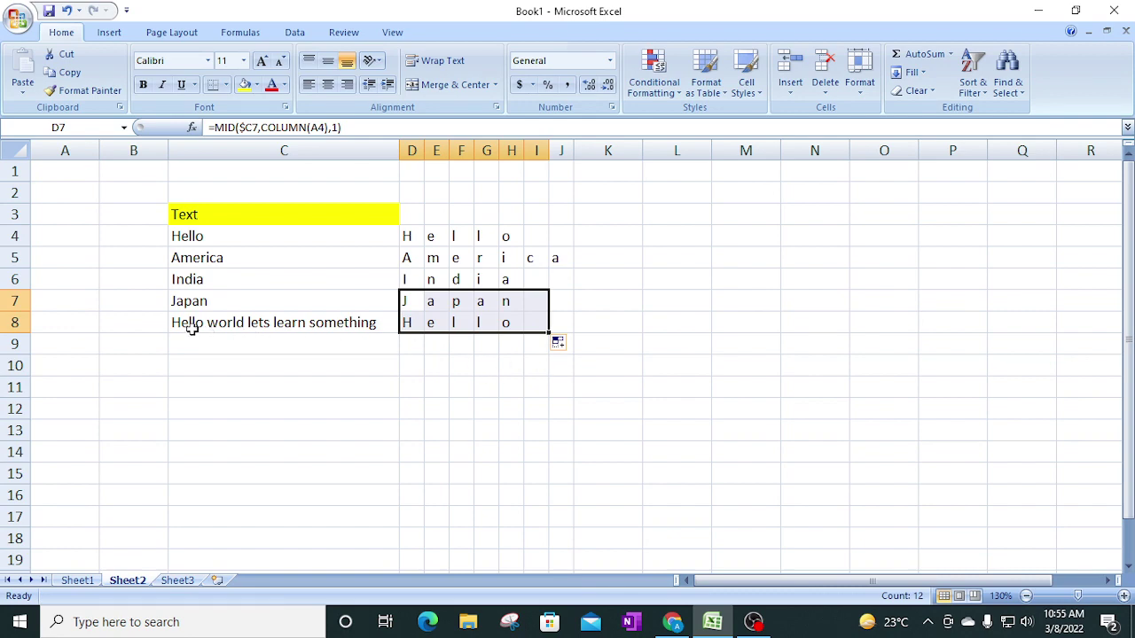
Step: Extend the row 8 letter formulas from D8 across to column AP
{"action": "left_click", "coordinate": [410, 325]}
{"action": "left_click_drag", "start_coordinate": [411, 324], "coordinate": [501, 325]}
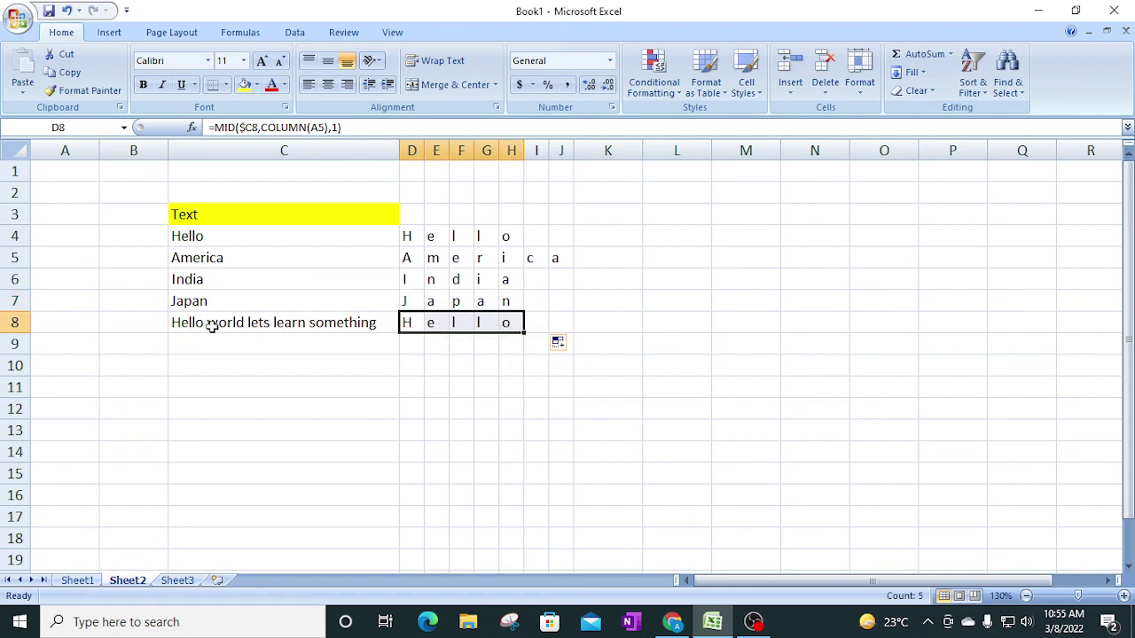
{"action": "left_click", "coordinate": [531, 325]}
{"action": "left_click", "coordinate": [410, 325]}
{"action": "left_click_drag", "start_coordinate": [459, 324], "coordinate": [991, 328]}
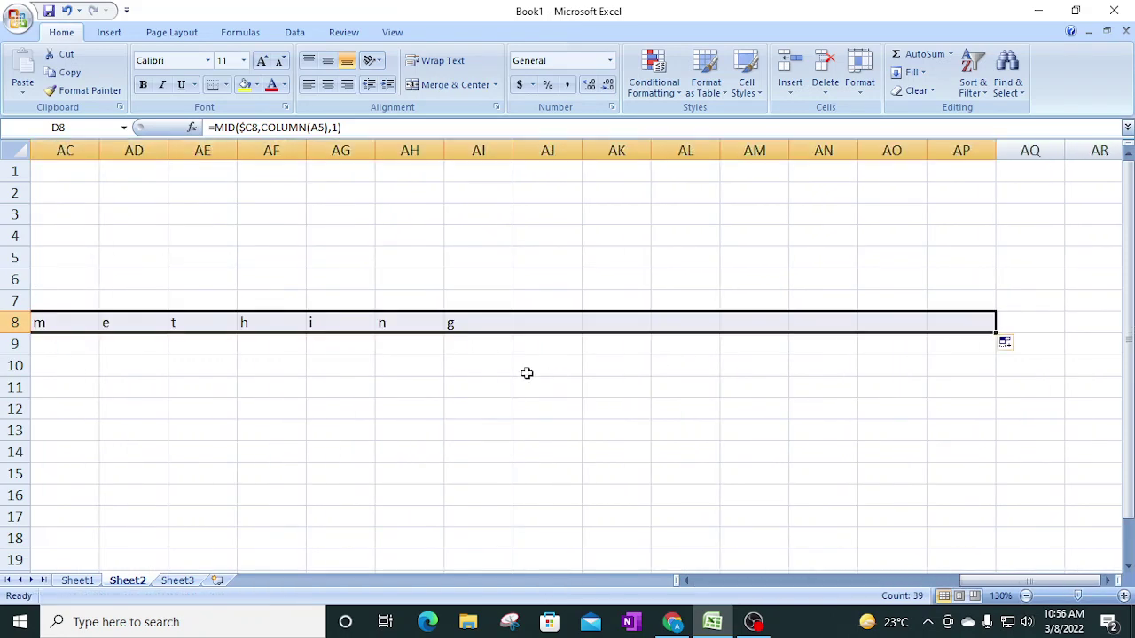
Step: Select columns D through AI and narrow them all together
{"action": "key", "text": "Left"}
{"action": "left_click", "coordinate": [275, 325]}
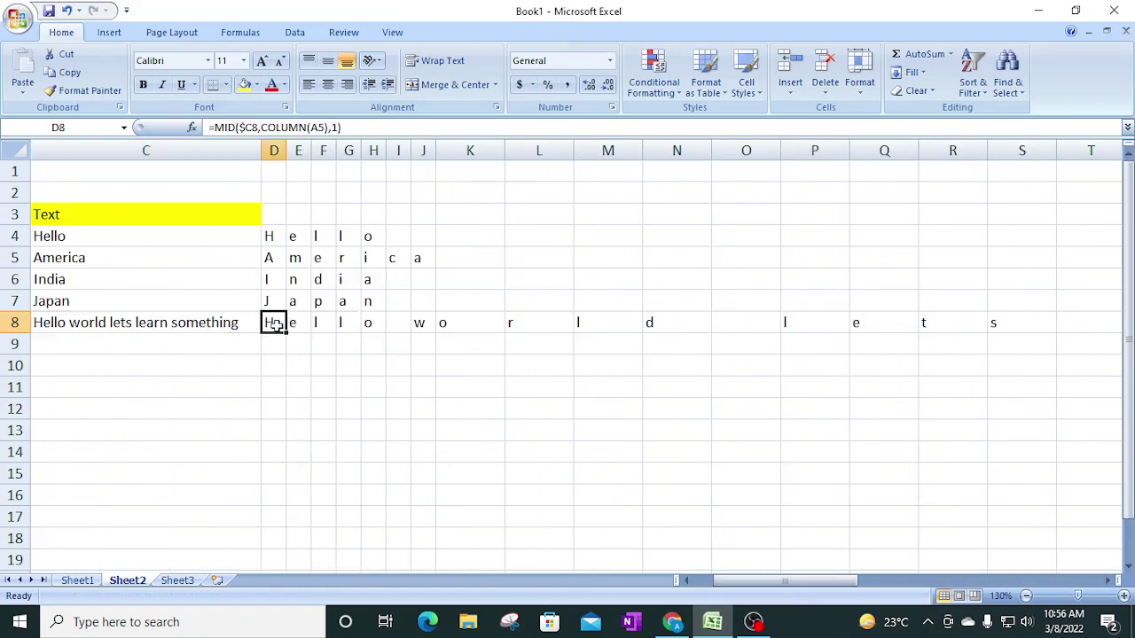
{"action": "key", "text": "ctrl+space"}
{"action": "key", "text": "shift+Right"}
{"action": "key", "text": "shift+Right"}
{"action": "key", "text": "shift+Right"}
{"action": "key", "text": "shift+Right"}
{"action": "key", "text": "shift+Right"}
{"action": "key", "text": "shift+Right"}
{"action": "key", "text": "shift+Right"}
{"action": "key", "text": "shift+Right"}
{"action": "key", "text": "shift+Right"}
{"action": "key", "text": "shift+Right"}
{"action": "key", "text": "shift+Right"}
{"action": "key", "text": "shift+Right"}
{"action": "key", "text": "shift+Right"}
{"action": "key", "text": "shift+Right"}
{"action": "key", "text": "shift+Right"}
{"action": "key", "text": "shift+Right"}
{"action": "key", "text": "shift+Right"}
{"action": "key", "text": "shift+Right"}
{"action": "key", "text": "shift+Right"}
{"action": "key", "text": "shift+Right"}
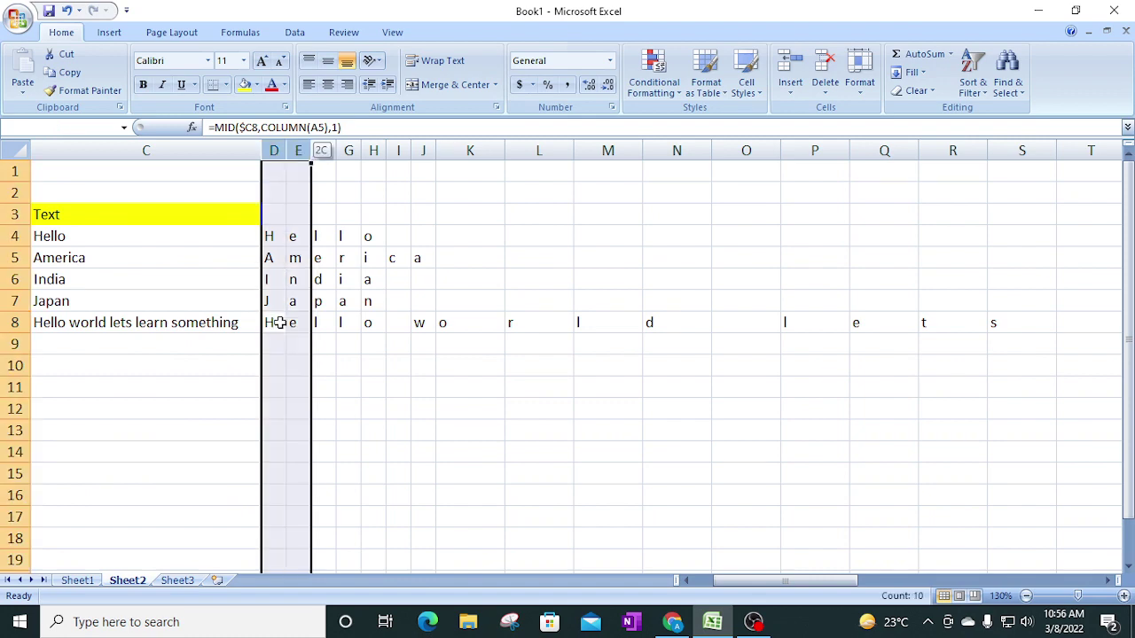
{"action": "key", "text": "shift+Right"}
{"action": "key", "text": "shift+Right"}
{"action": "key", "text": "shift+Right"}
{"action": "key", "text": "shift+Right"}
{"action": "key", "text": "shift+Right"}
{"action": "key", "text": "shift+Right"}
{"action": "key", "text": "shift+Right"}
{"action": "key", "text": "shift+Right"}
{"action": "key", "text": "shift+Right"}
{"action": "key", "text": "shift+Right"}
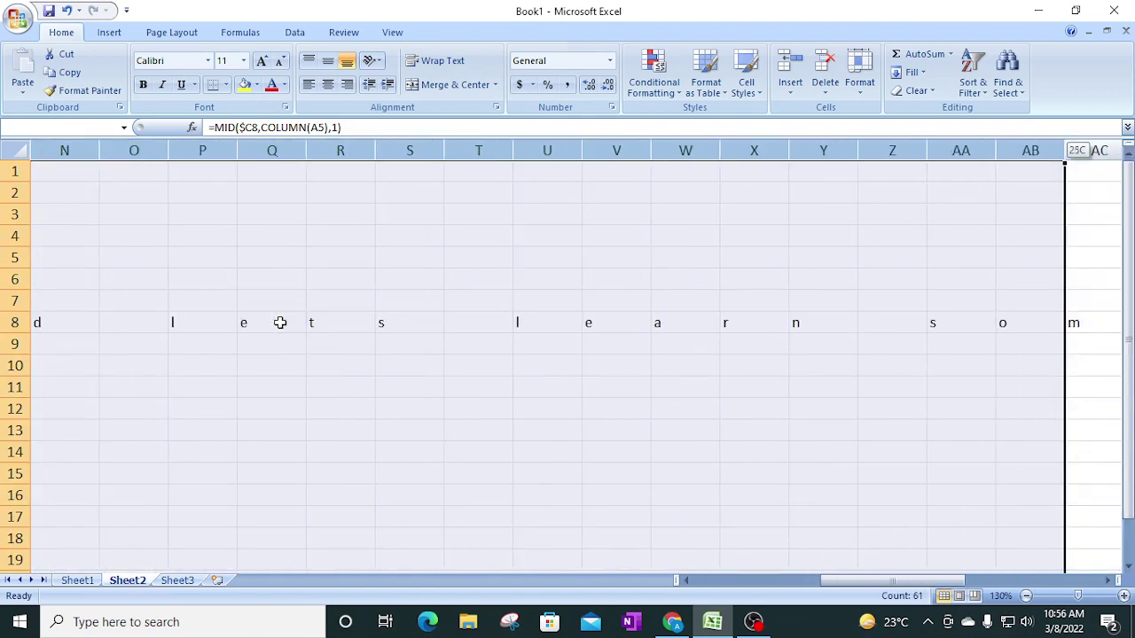
{"action": "key", "text": "shift+Left"}
{"action": "key", "text": "shift+Left"}
{"action": "key", "text": "shift+Right"}
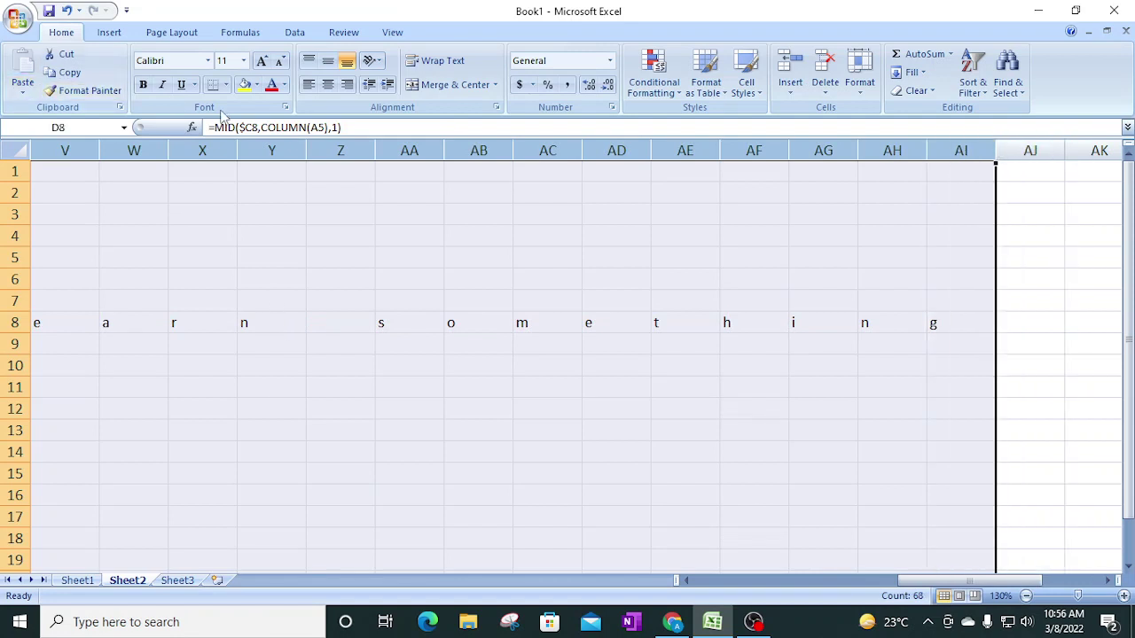
{"action": "left_click_drag", "start_coordinate": [233, 149], "coordinate": [182, 157]}
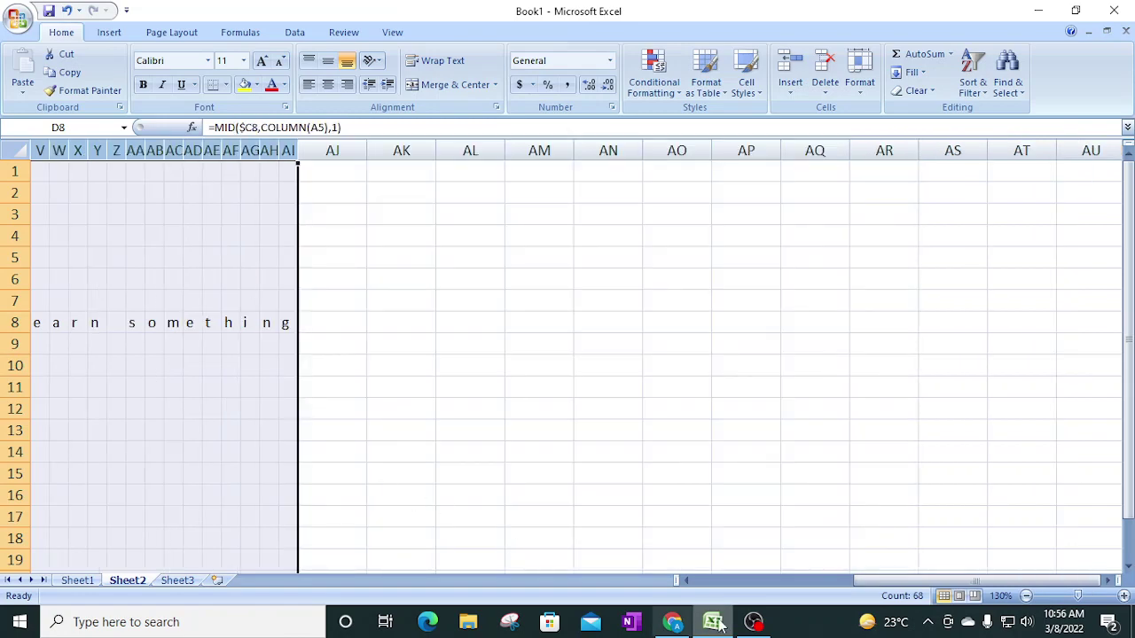
{"action": "left_click_drag", "start_coordinate": [885, 587], "coordinate": [701, 587]}
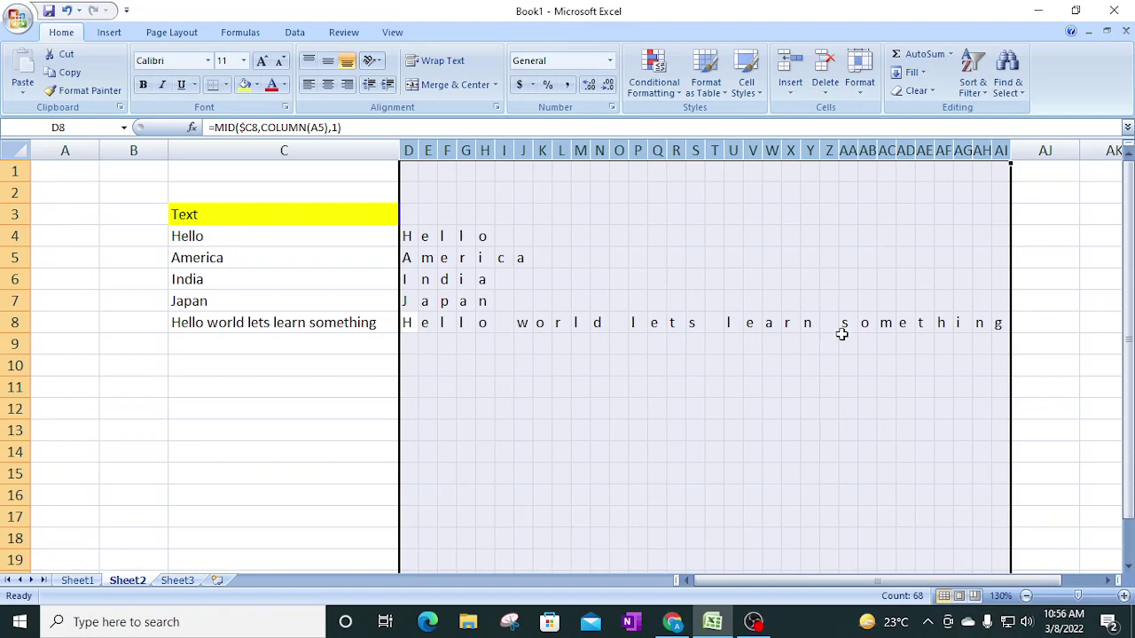
{"action": "left_click", "coordinate": [582, 262]}
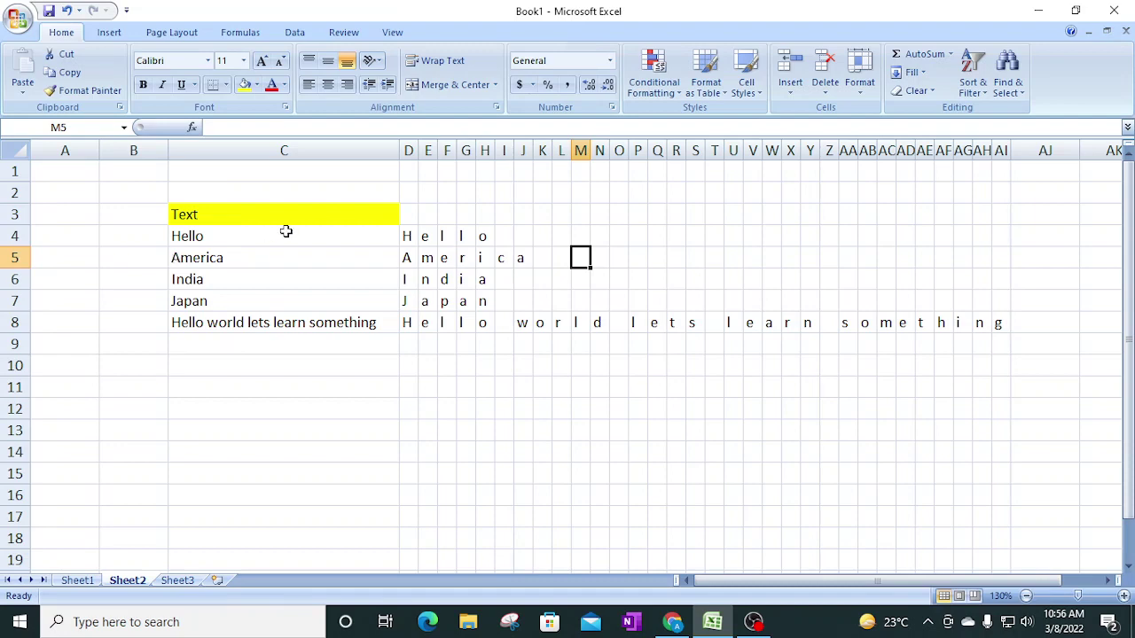
{"action": "left_click", "coordinate": [412, 239]}
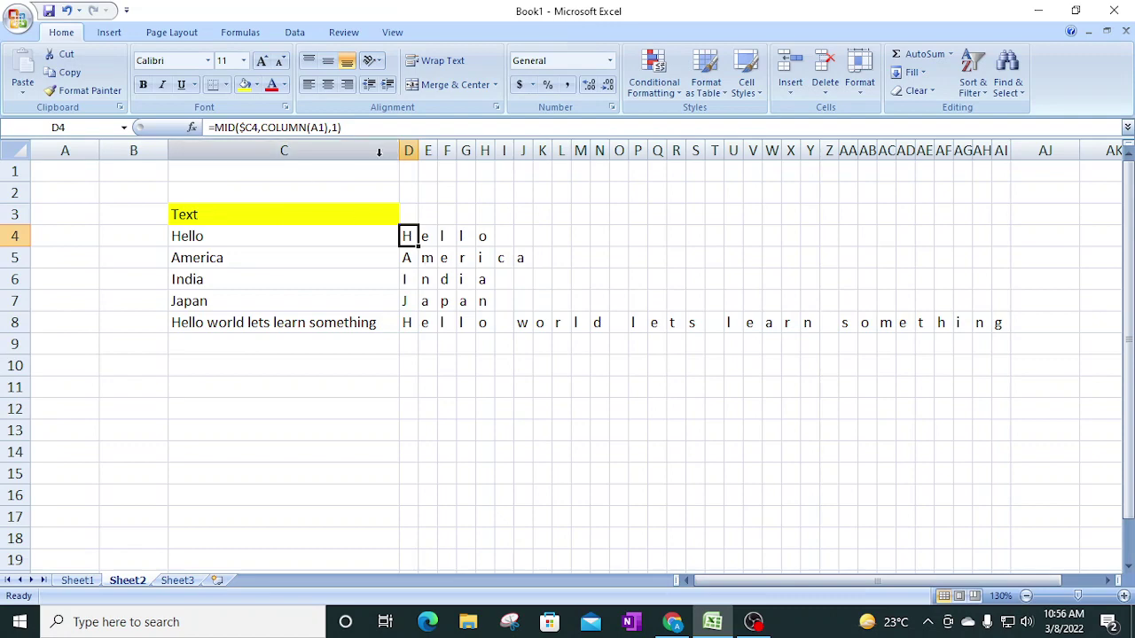